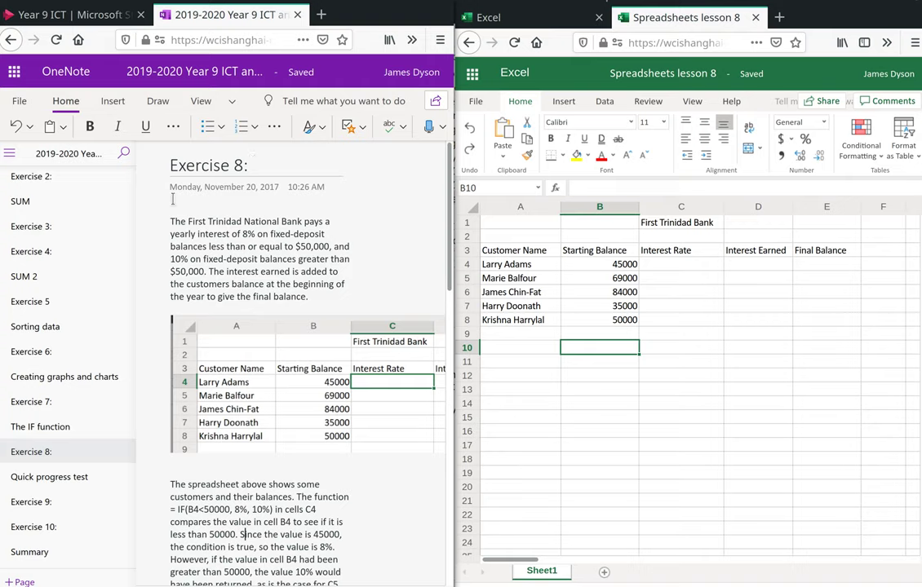
Read the Exercise 8 interest rules, the IF function explanation and the numbered tasks in the OneNote page.
drag(169, 221, 359, 300)
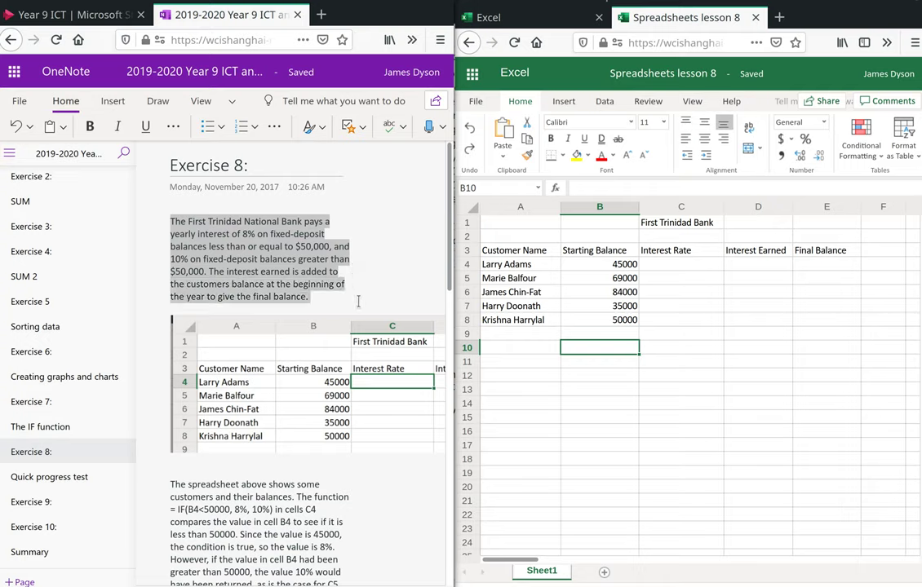
click(348, 301)
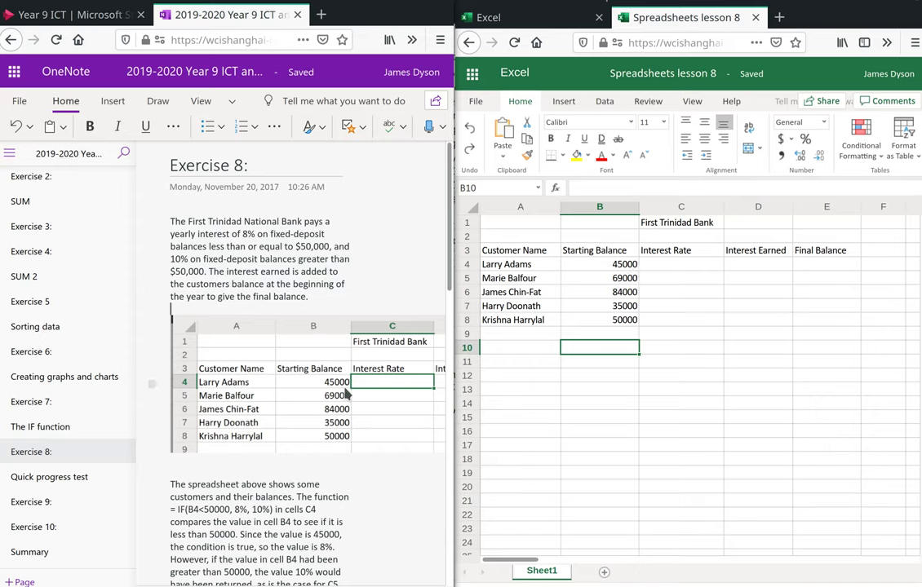
scroll(304, 342, down, 3)
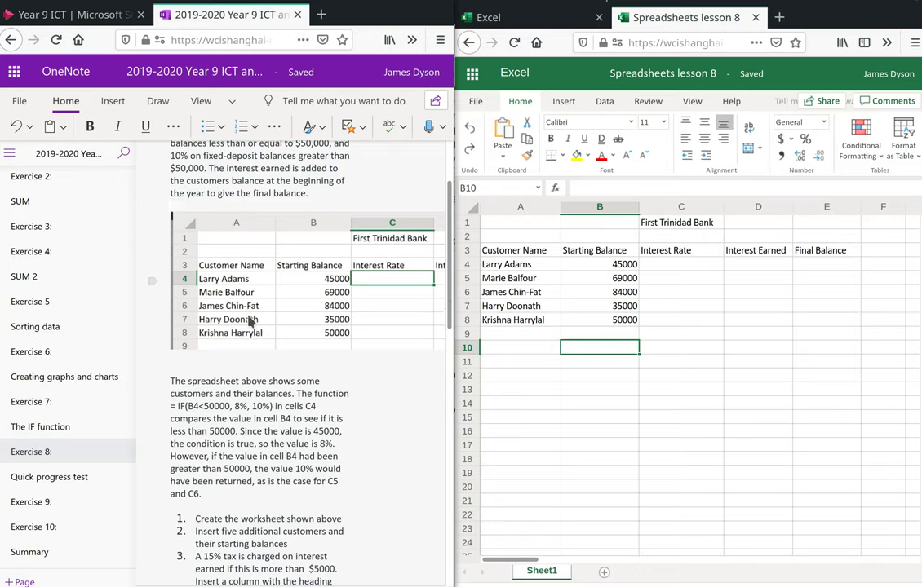
scroll(329, 357, down, 2)
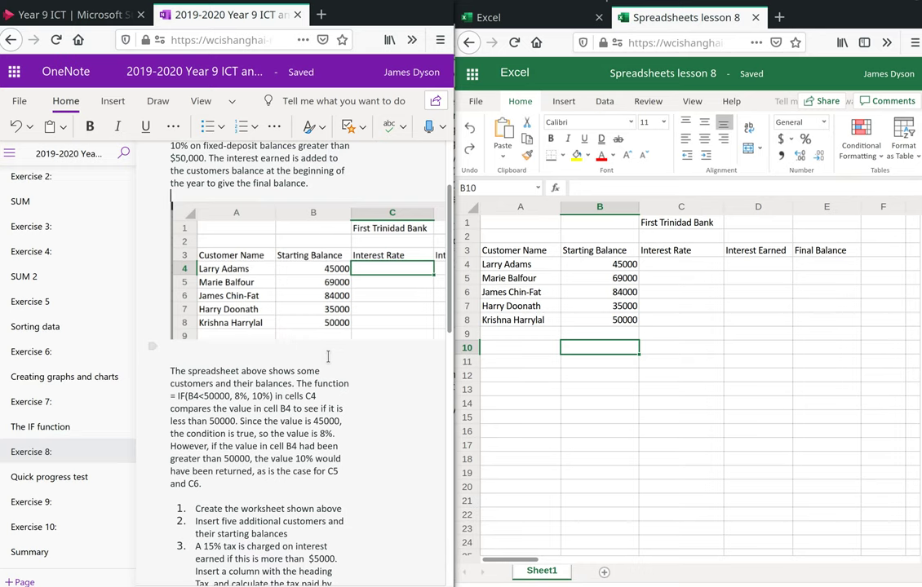
scroll(329, 357, down, 1)
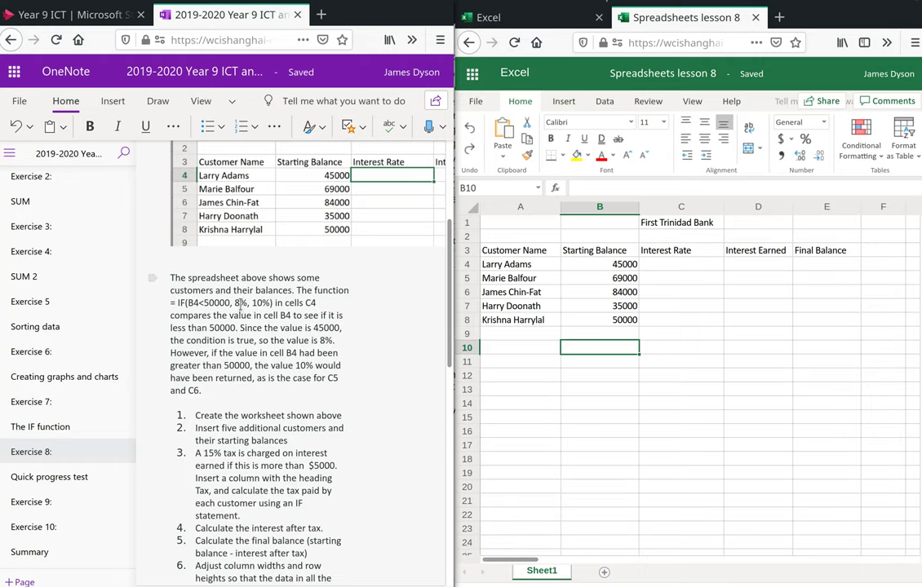
Correct the condition of the IF function in the Exercise 8 explanation to B4<=50000.
scroll(240, 306, up, 5)
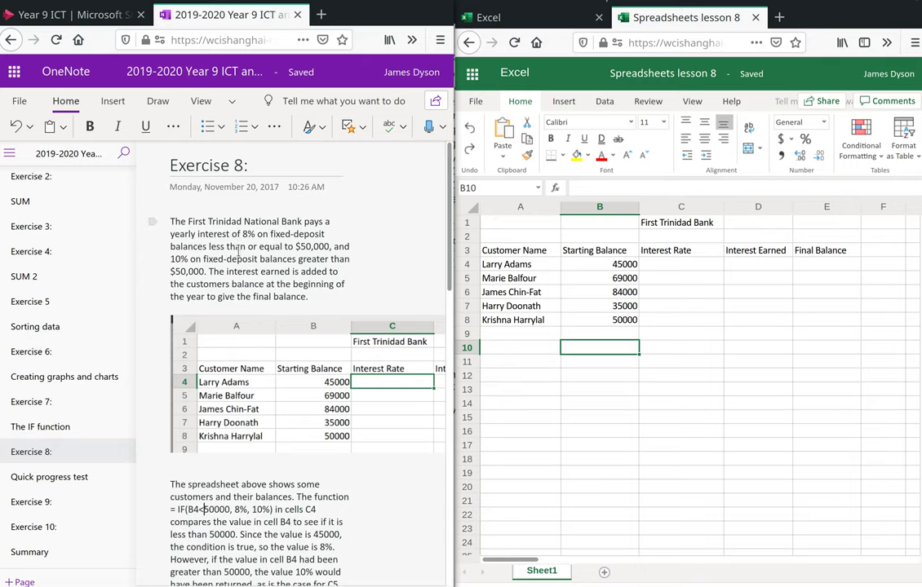
scroll(291, 369, down, 3)
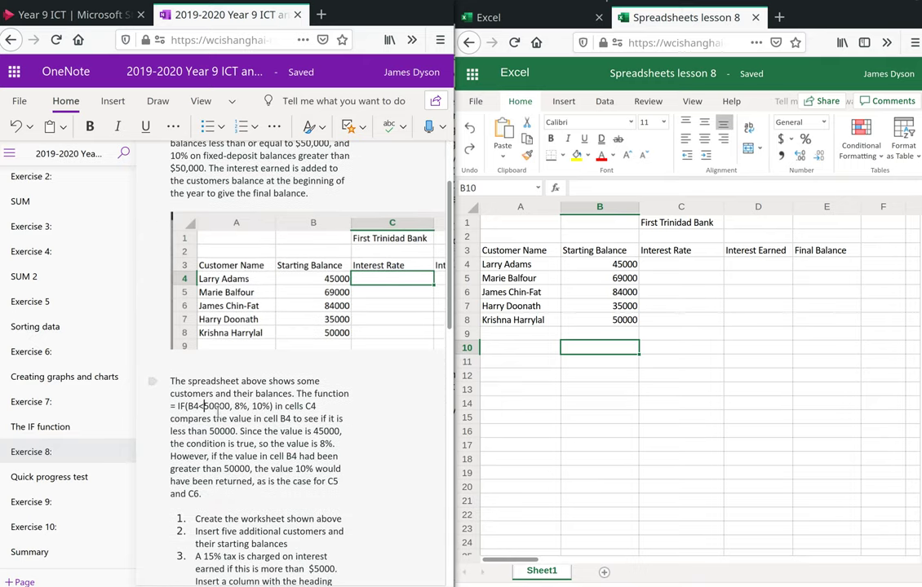
text(=)
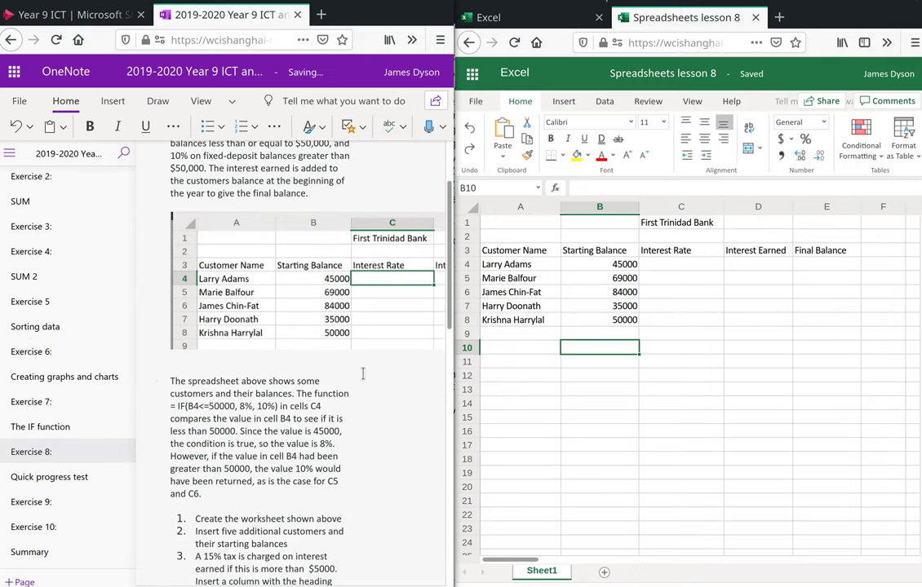
Switch to the Excel worksheet and enter the formula =IF(B4<=50000,8%,10%) in cell C4 under Interest Rate.
click(665, 266)
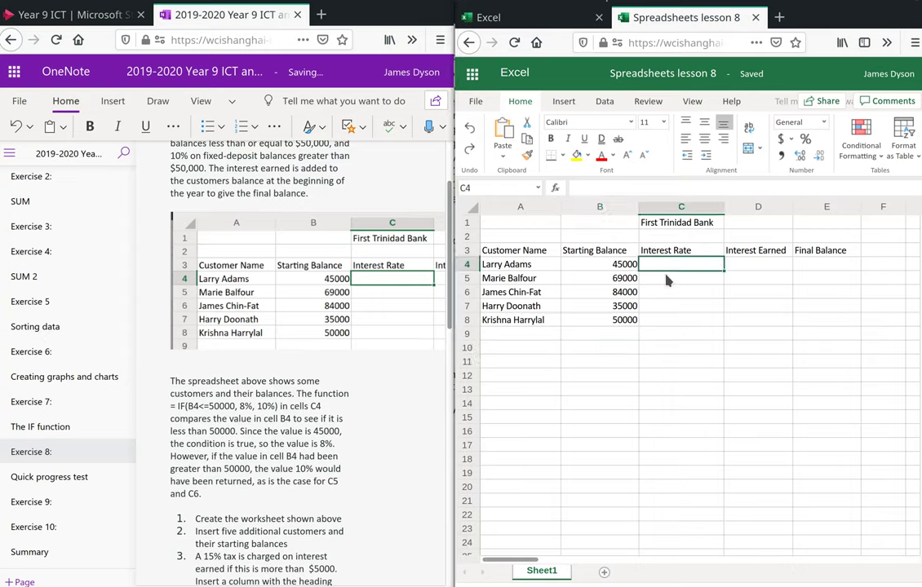
text(=if()
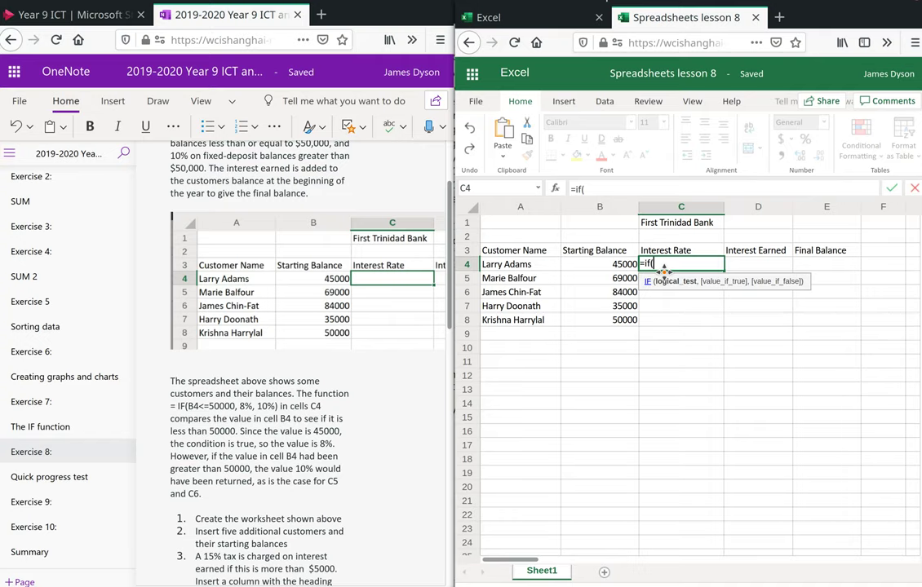
click(596, 268)
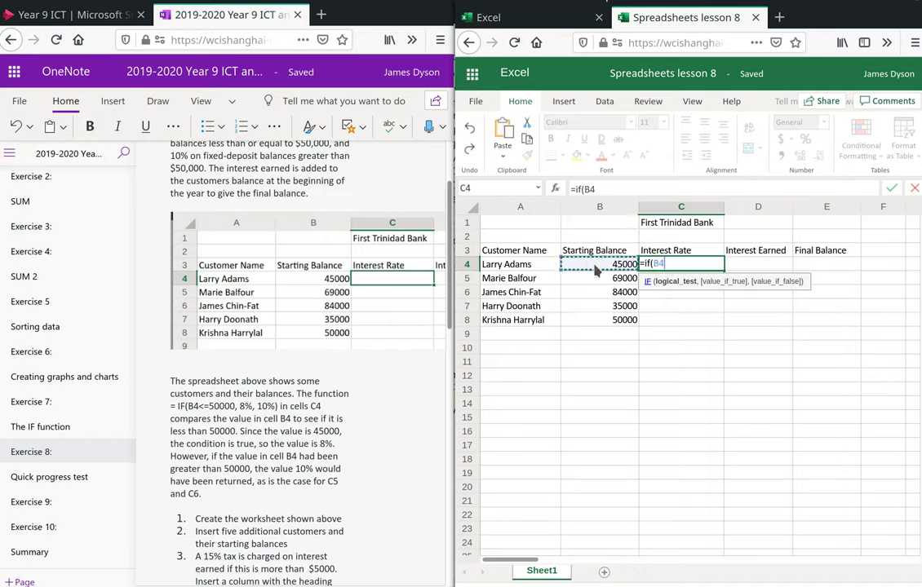
text(<=50000)
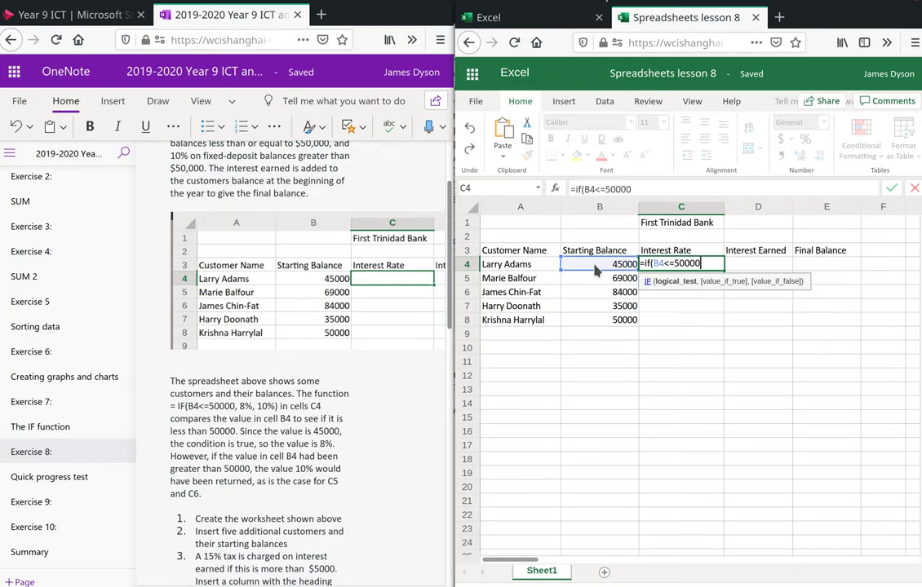
text(,)
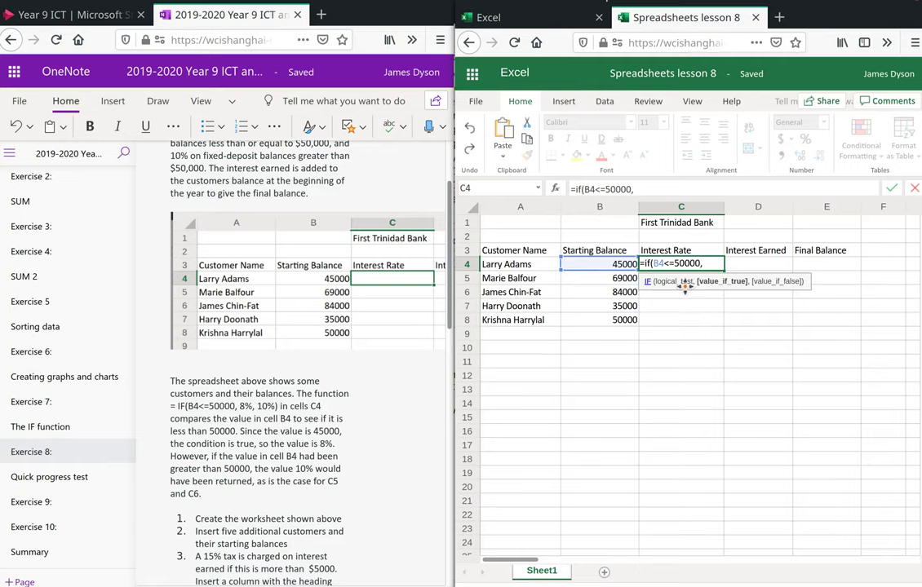
text(8%)
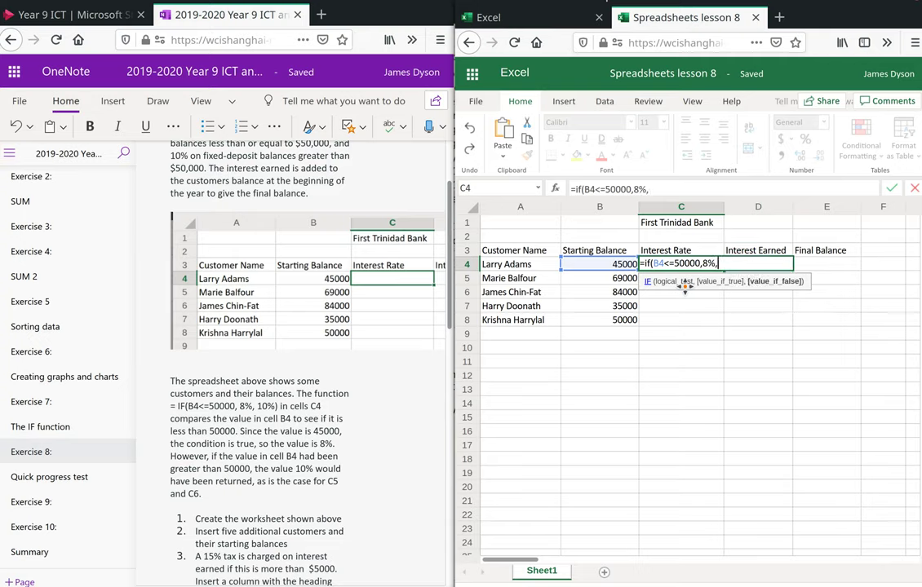
text(,10%))
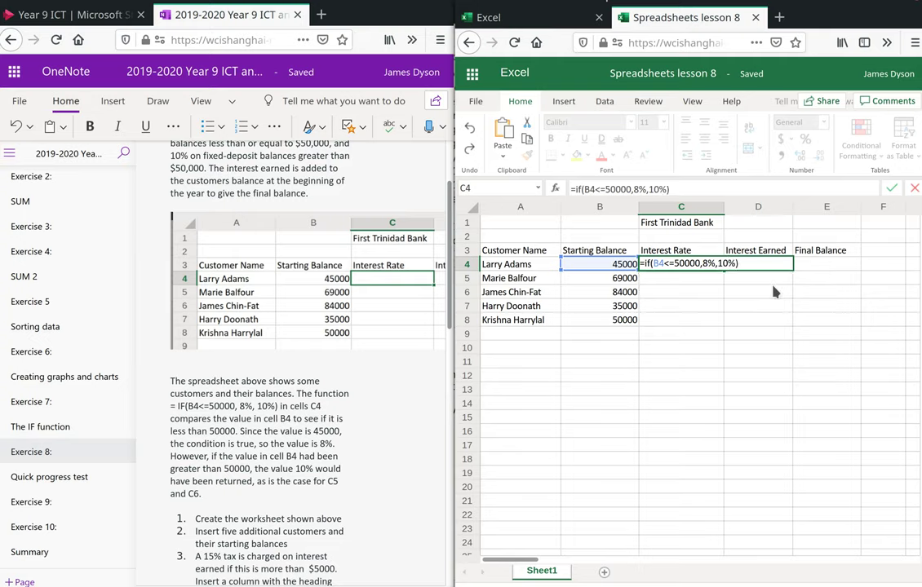
key(Return)
Copy the interest rate formula from C4 down through C8 for the remaining customers.
click(716, 267)
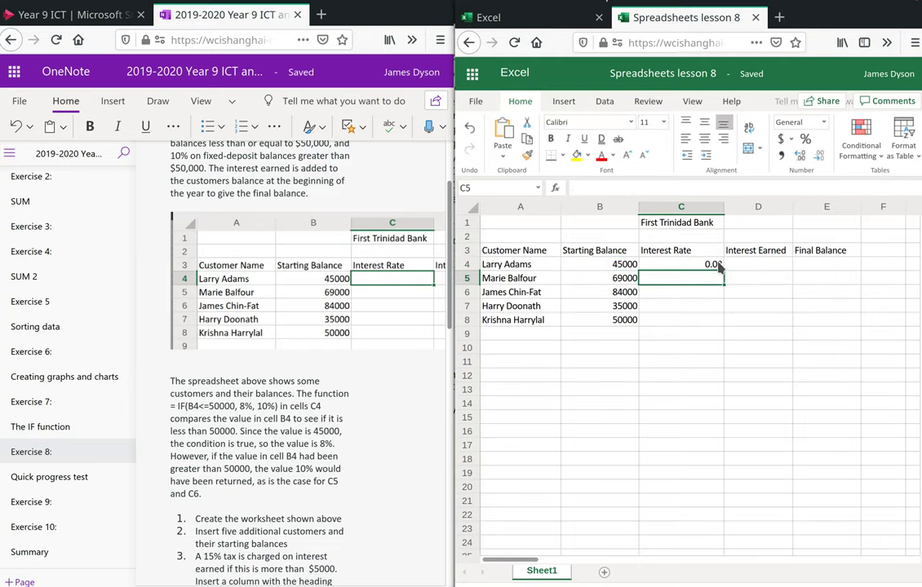
drag(721, 269, 722, 320)
click(734, 303)
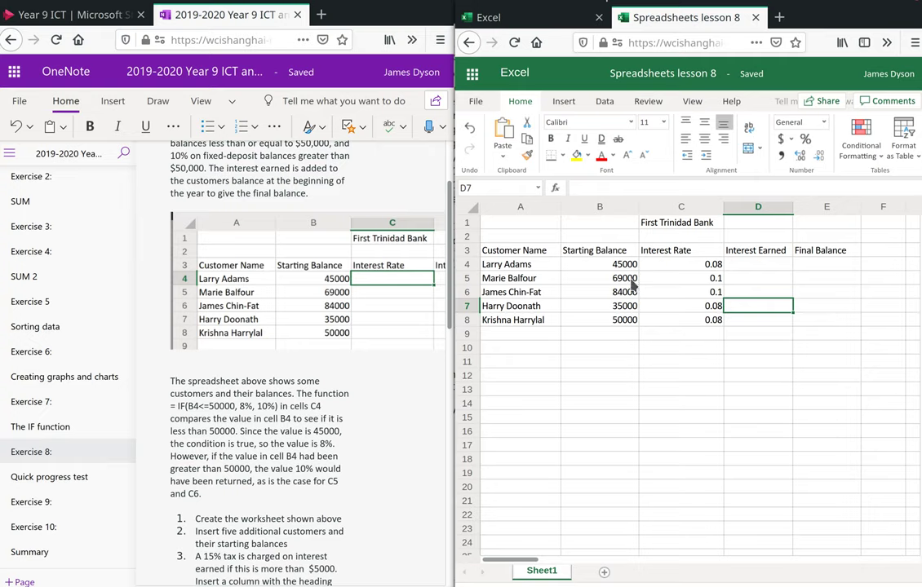
Format the starting balances in B4:B8 as currency with the $ symbol and 2 decimal places.
drag(623, 270, 621, 318)
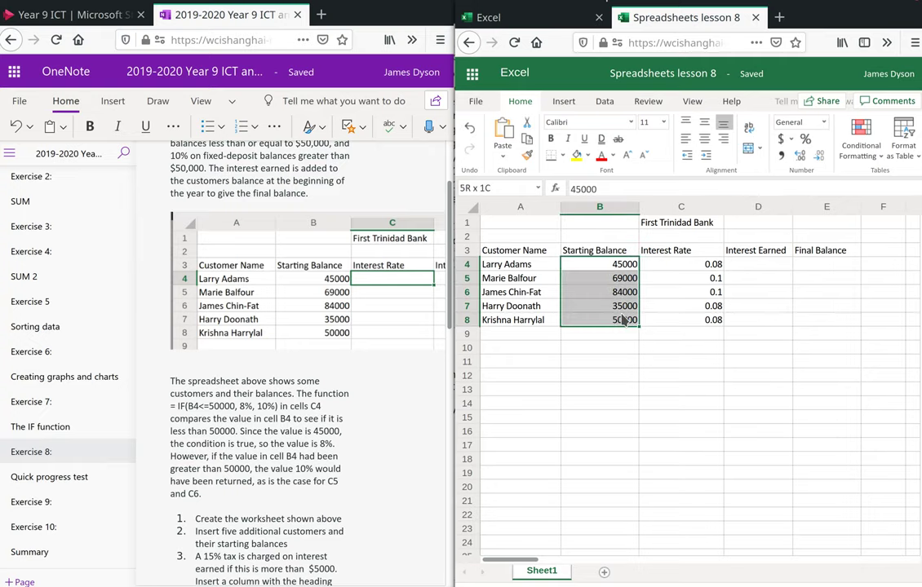
right_click(622, 314)
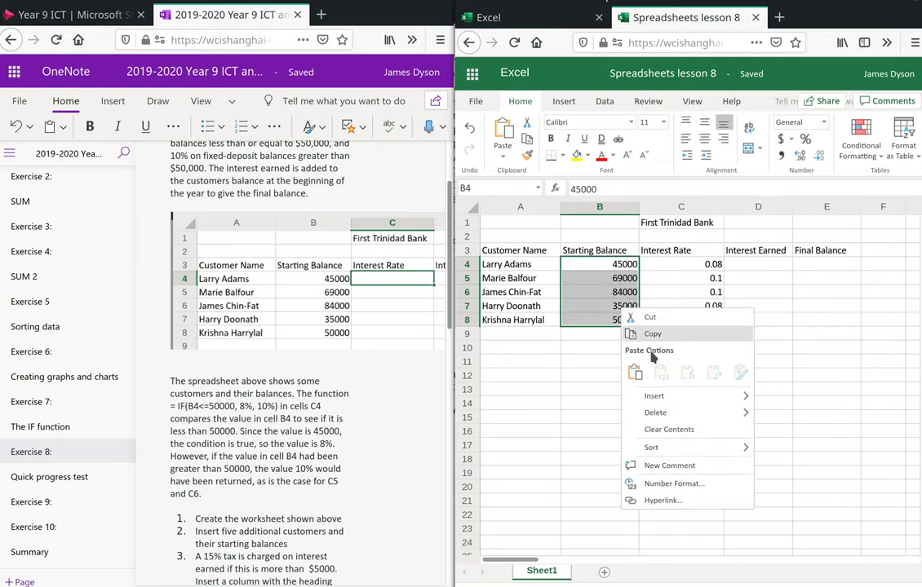
click(685, 488)
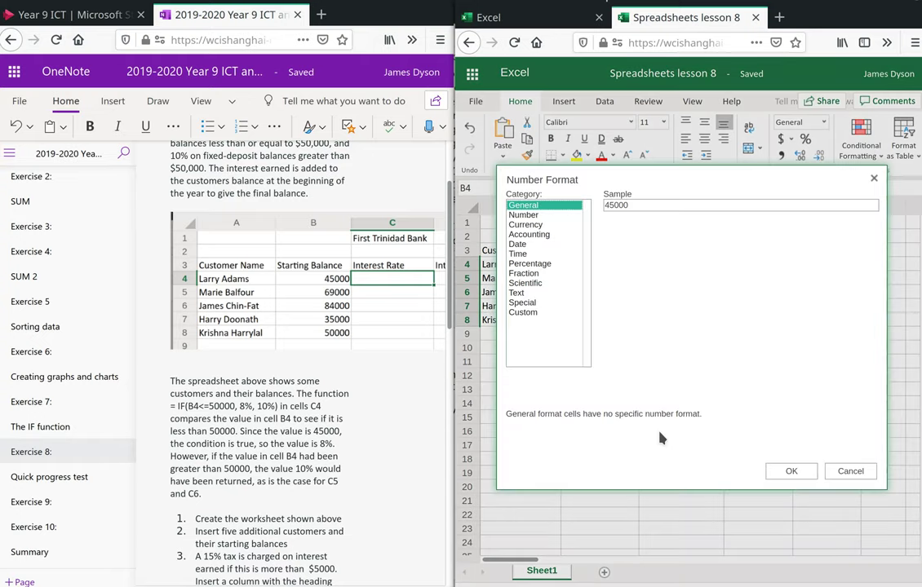
click(526, 224)
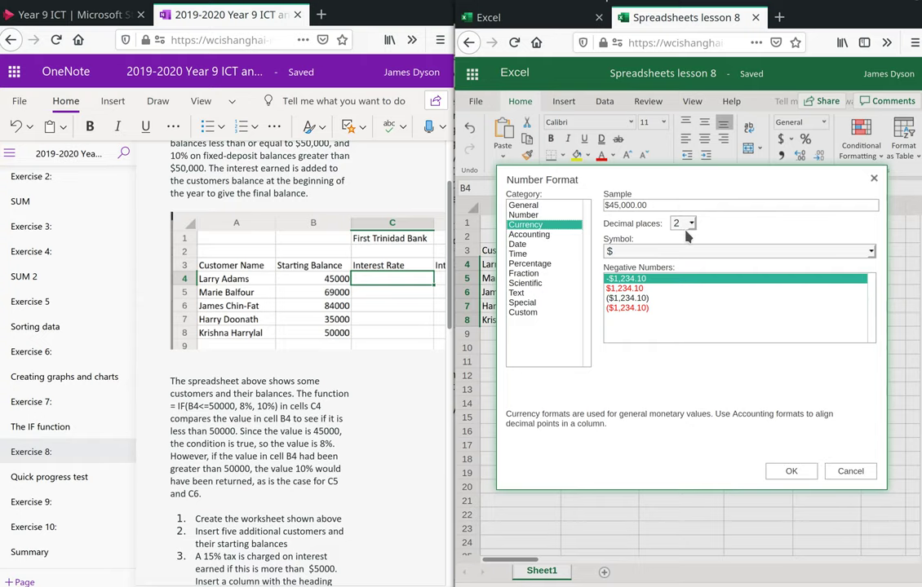
click(791, 472)
click(689, 365)
Format the interest rates in C4:C8 as percentages with 2 decimal places.
drag(677, 272, 708, 322)
right_click(708, 322)
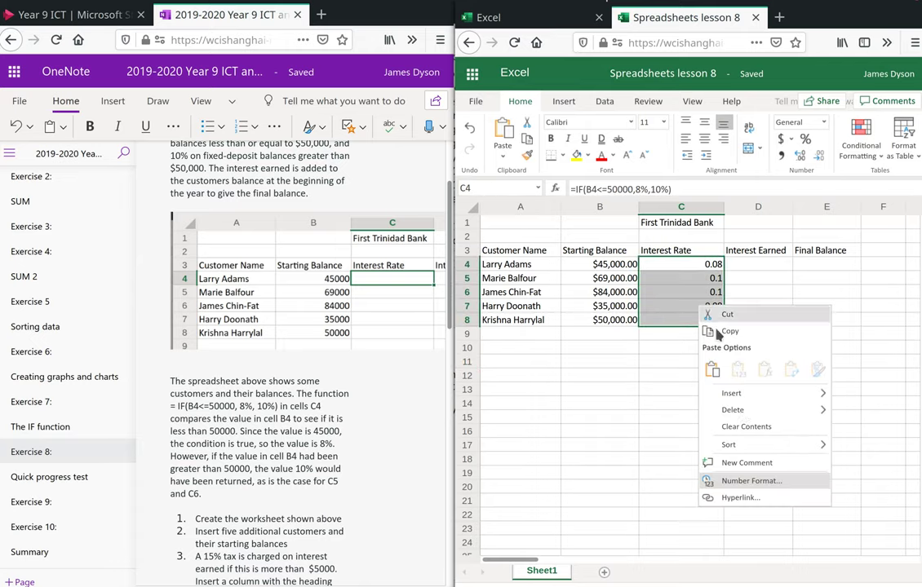
click(745, 486)
click(539, 225)
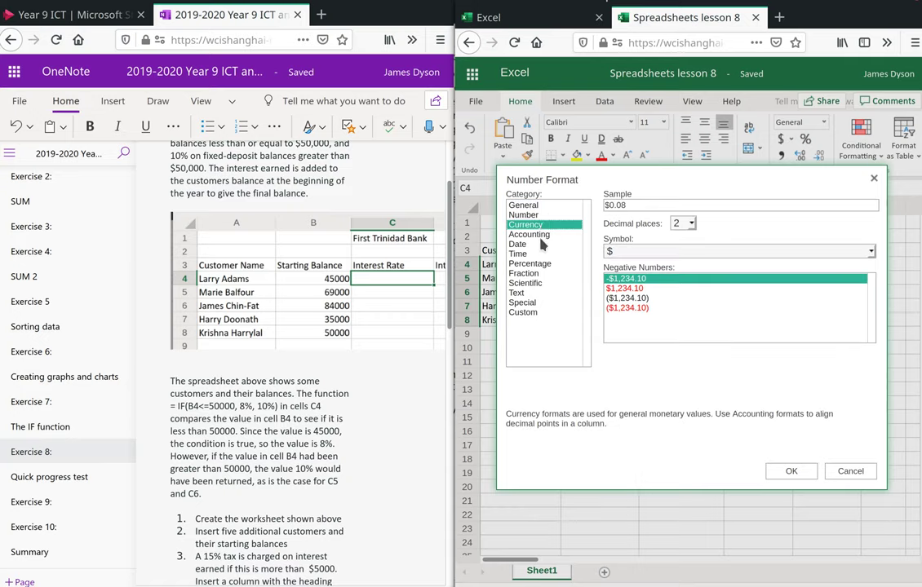
click(530, 263)
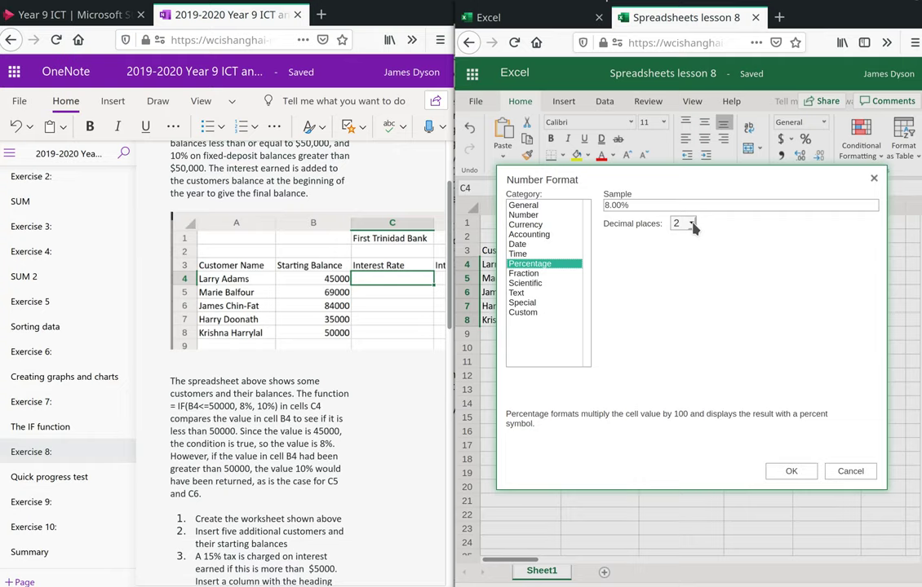
click(792, 470)
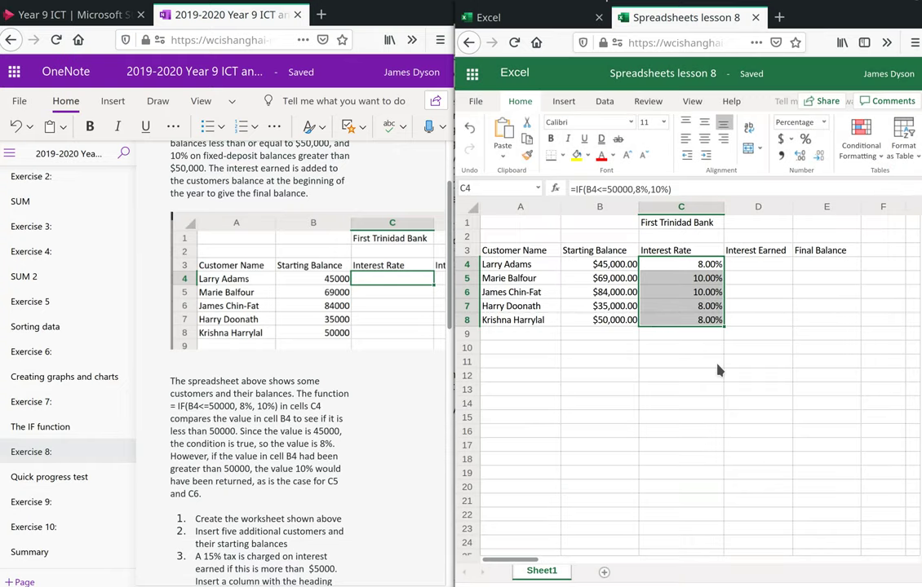
click(722, 346)
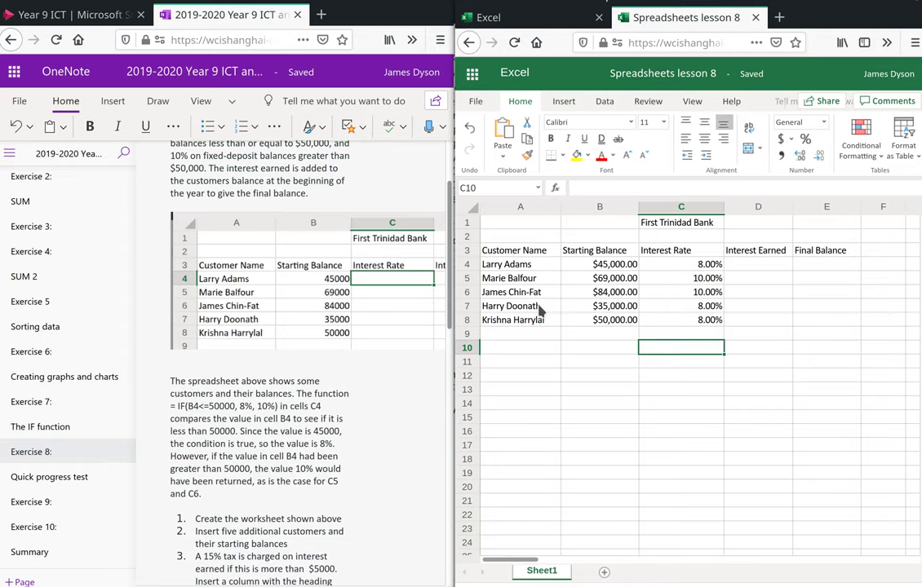
Add a customer named Spongebob in row 9 with a starting balance of 67000.
scroll(218, 440, down, 2)
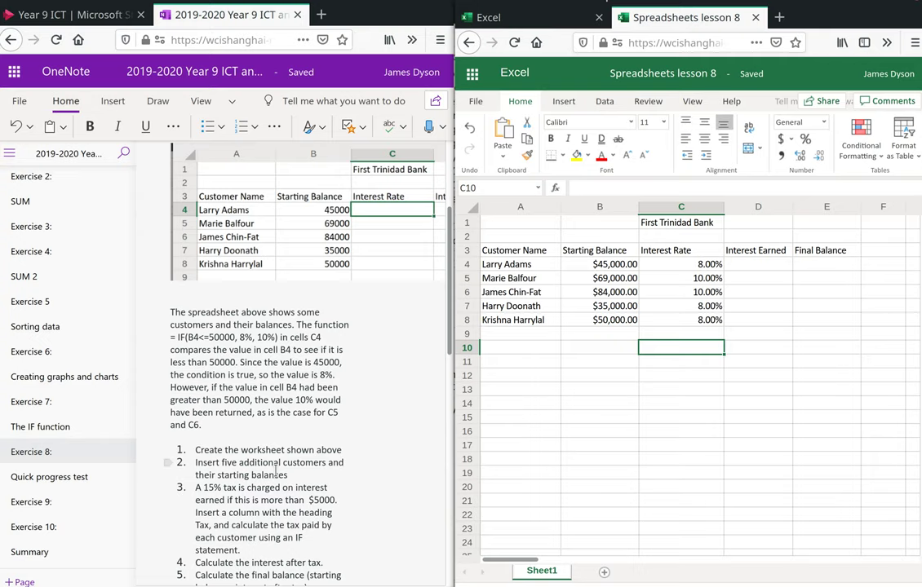
click(505, 338)
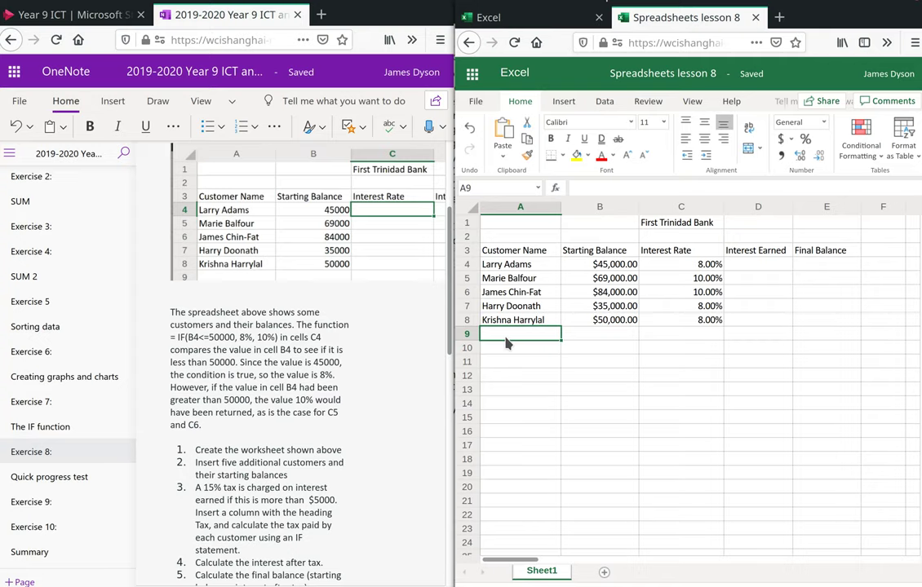
text(Spongebob)
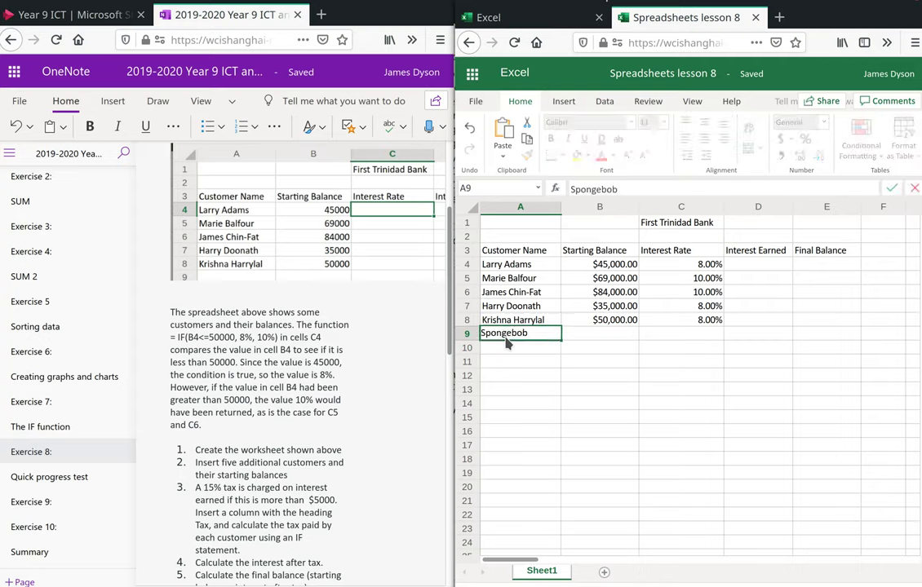
key(Tab)
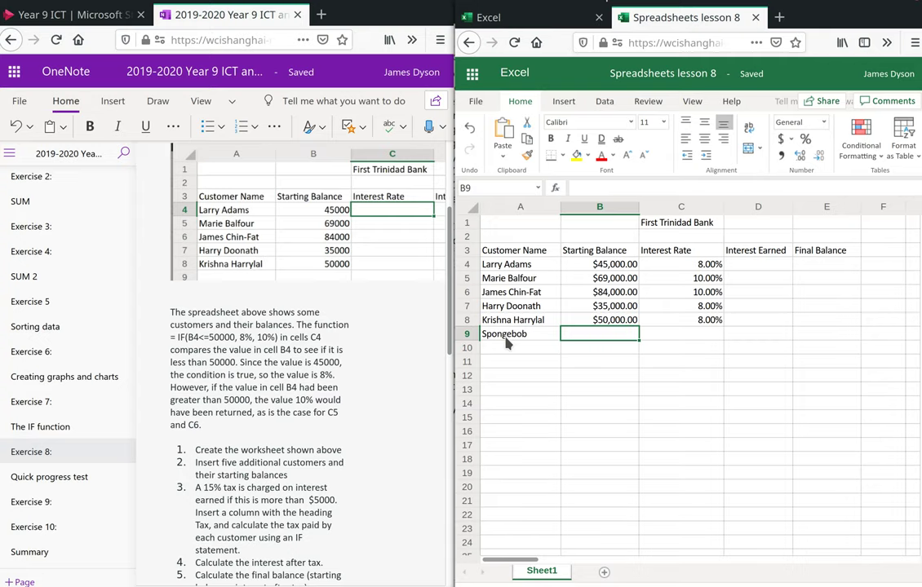
text(67000)
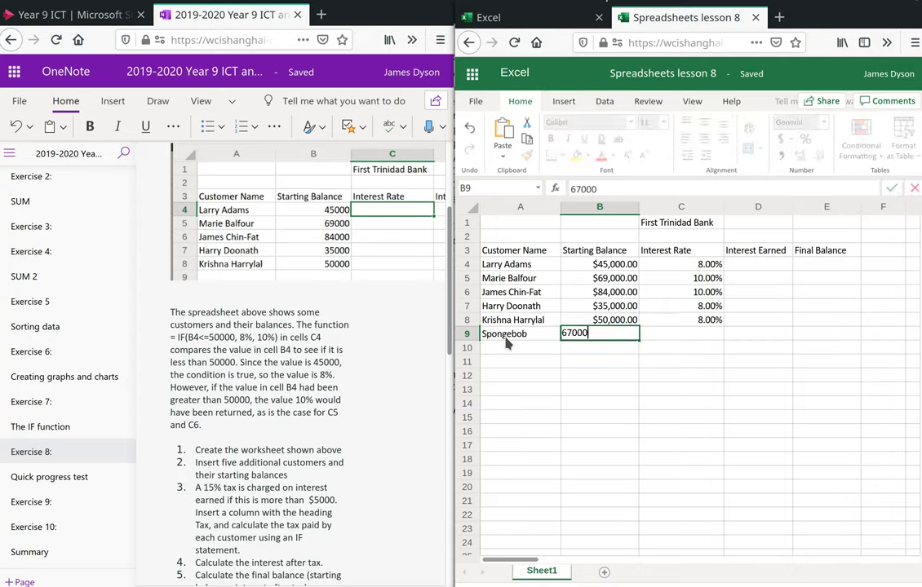
key(Tab)
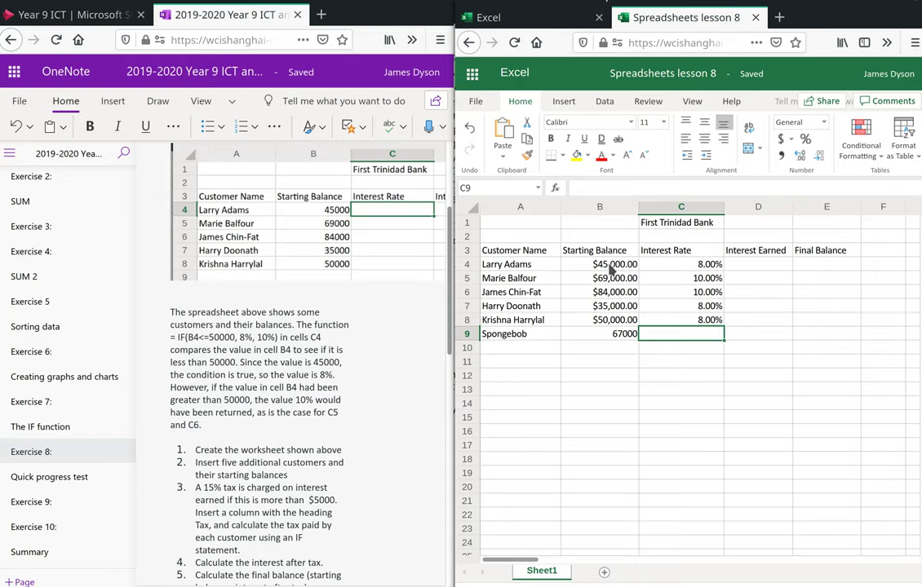
Apply the $ currency format with 2 decimal places to the Starting Balance cells B4:B16.
drag(610, 270, 603, 428)
right_click(604, 399)
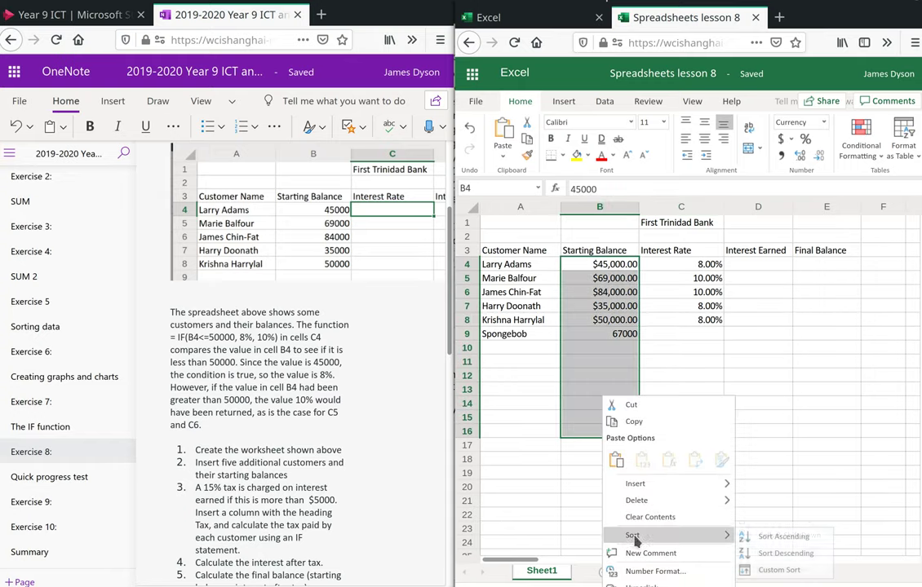
click(653, 571)
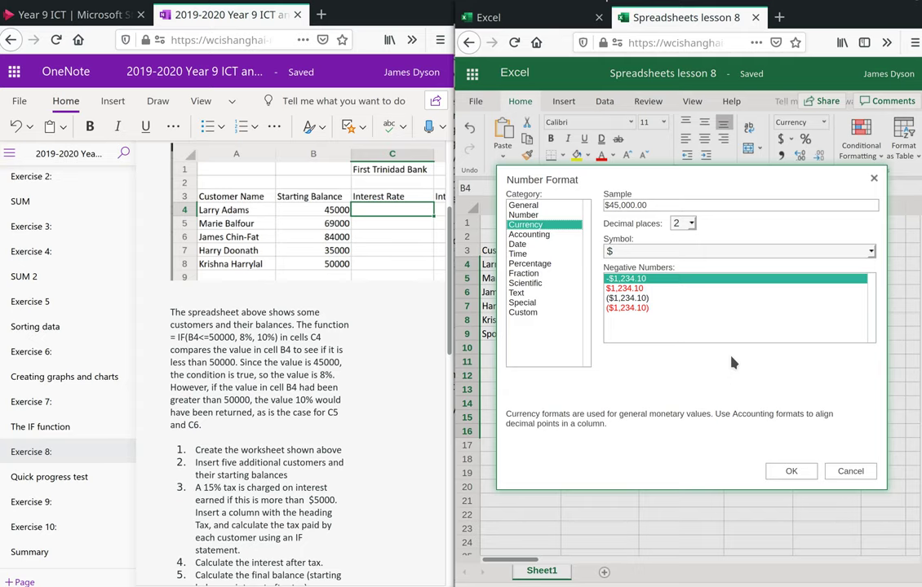
key(Return)
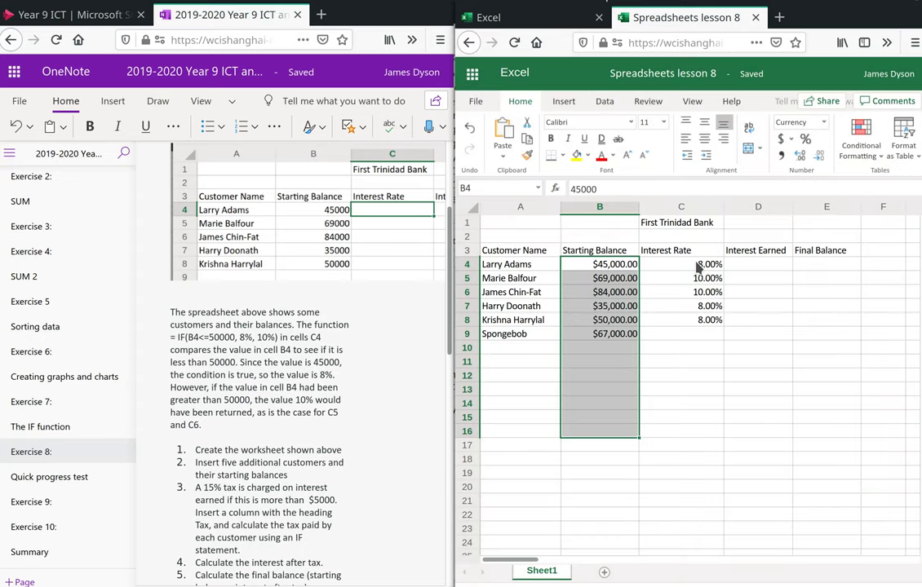
Apply the percentage format with 2 decimal places to the Interest Rate cells C4:C17.
drag(698, 267, 709, 430)
right_click(710, 431)
key(Escape)
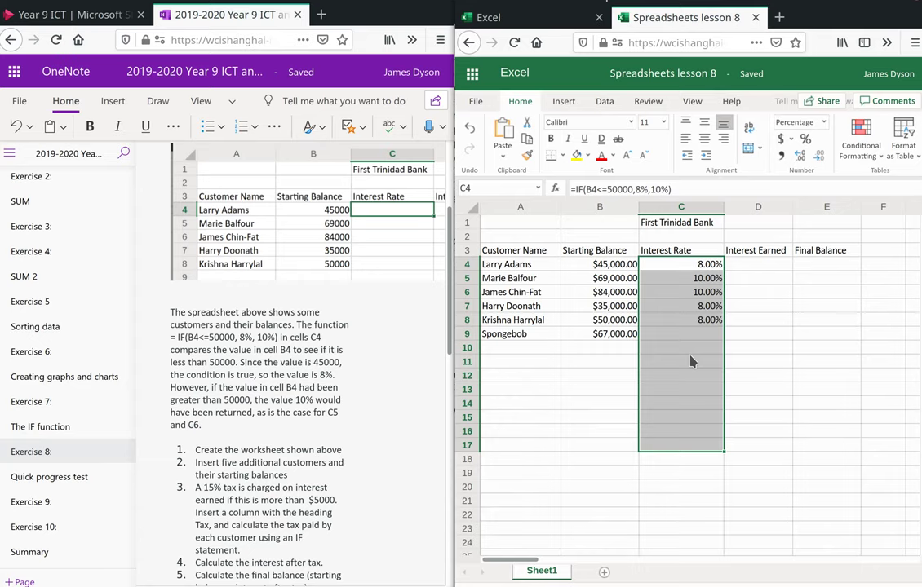
key(ctrl+1)
key(Return)
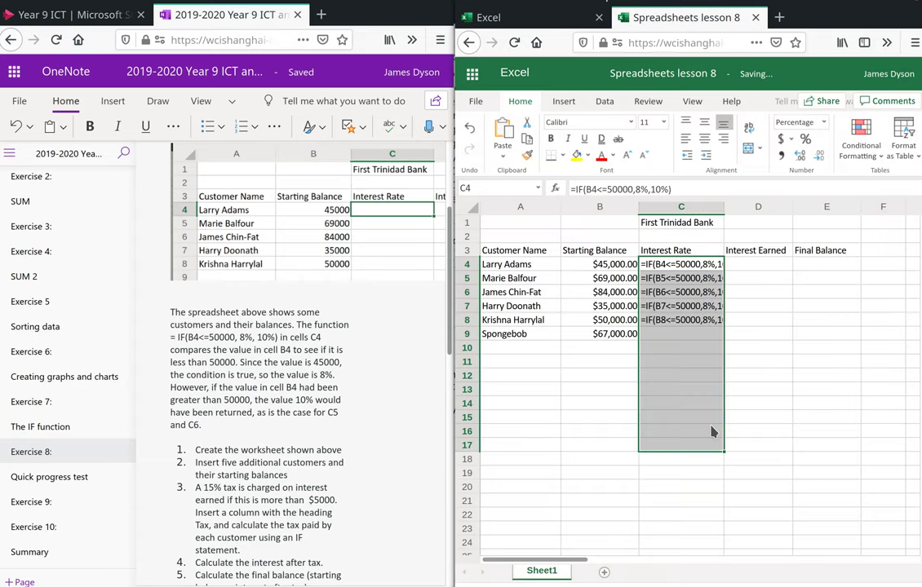
Extend the Interest Rate formula from C8 down to C9 for Spongebob.
click(716, 322)
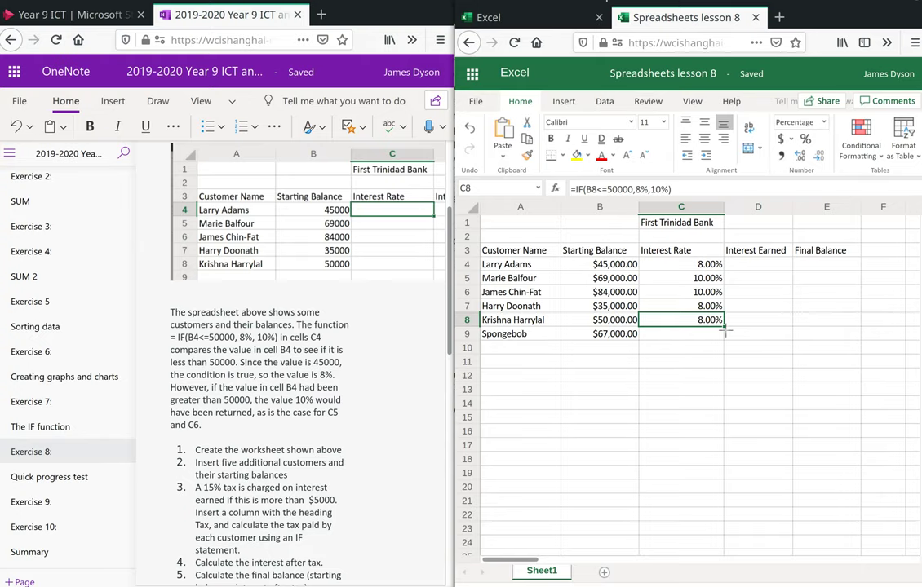
drag(724, 327, 723, 337)
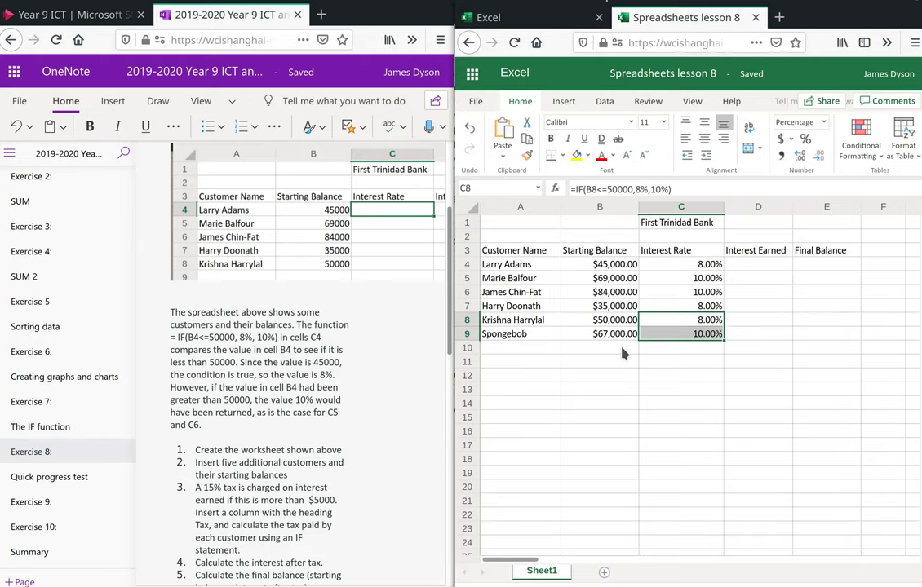
click(622, 353)
Calculate Interest Earned in D4 with =SUM(B4*C4) and fill the formula down to D9.
scroll(218, 390, down, 3)
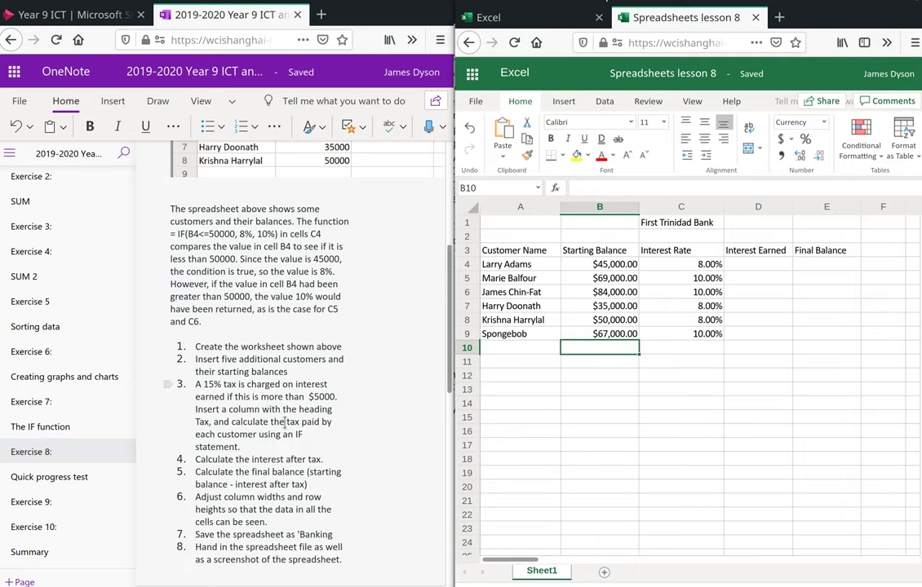
click(750, 264)
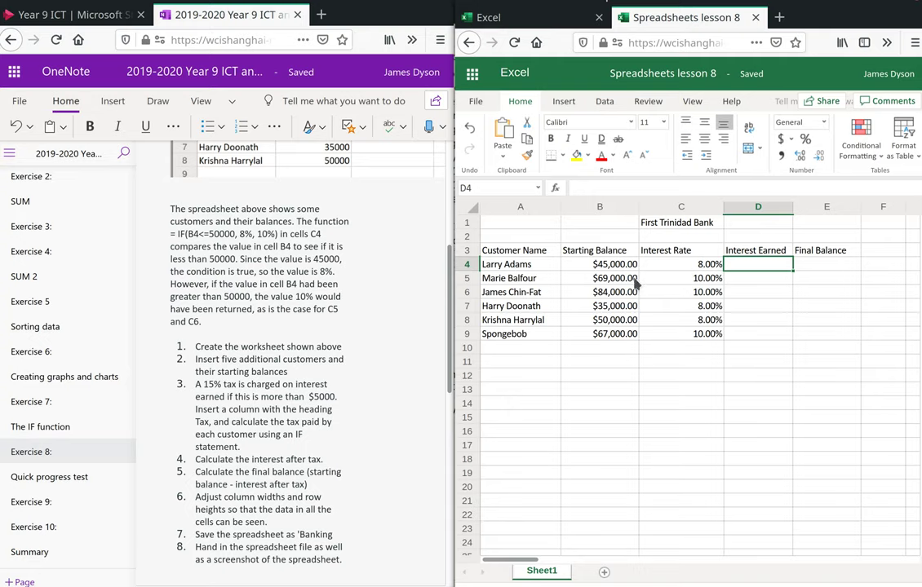
text(=su)
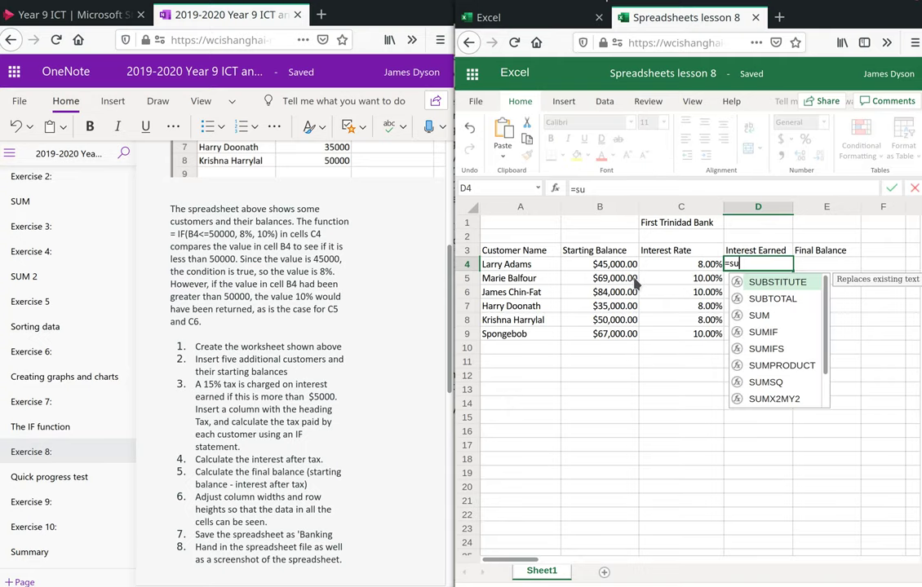
text(m()
click(619, 266)
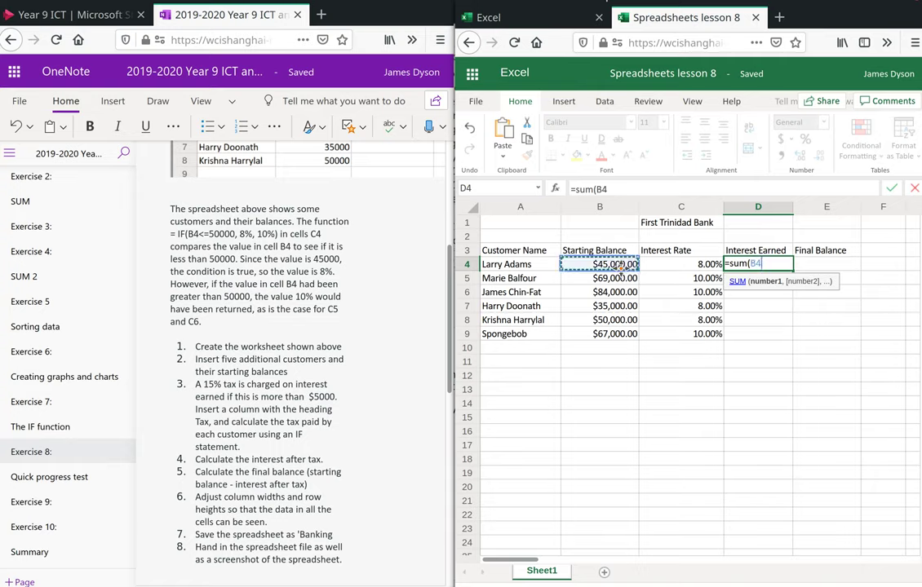
text(*)
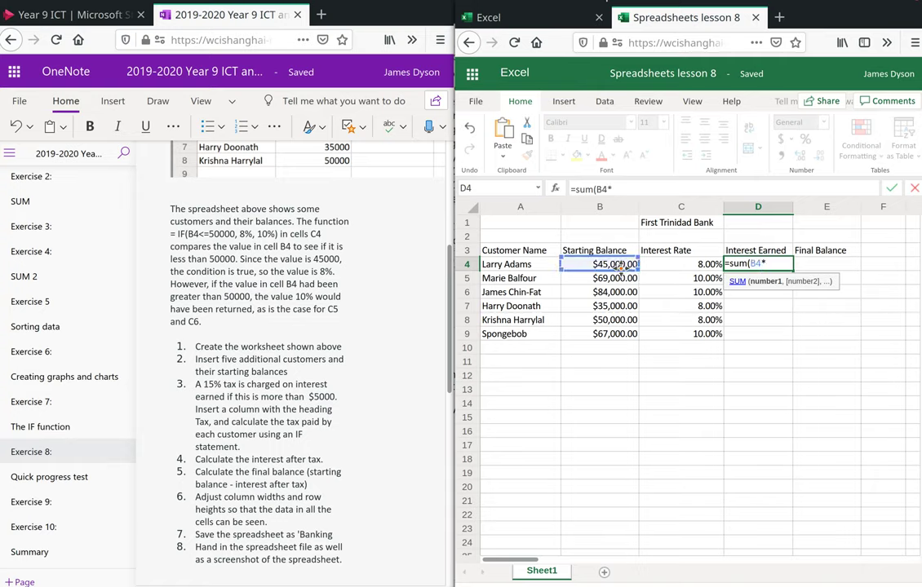
click(664, 269)
text())
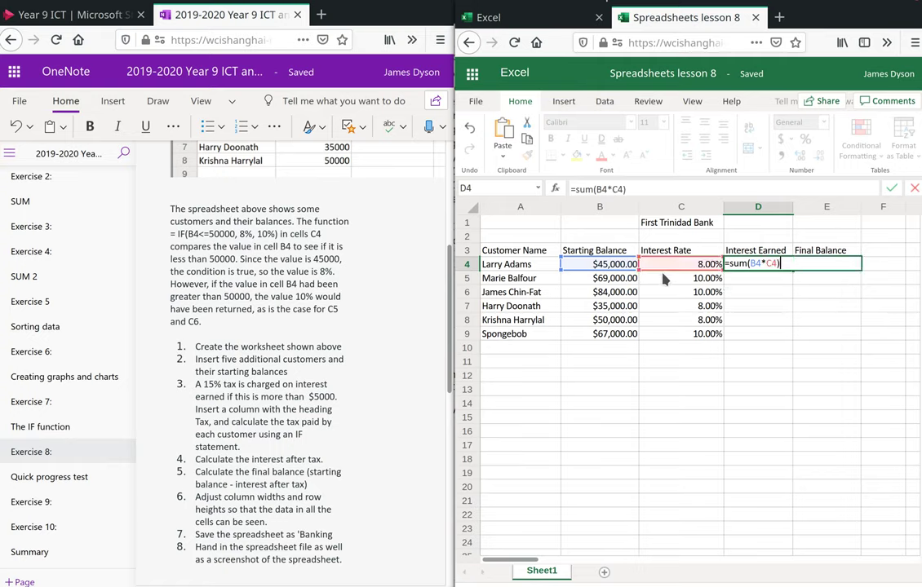
key(Return)
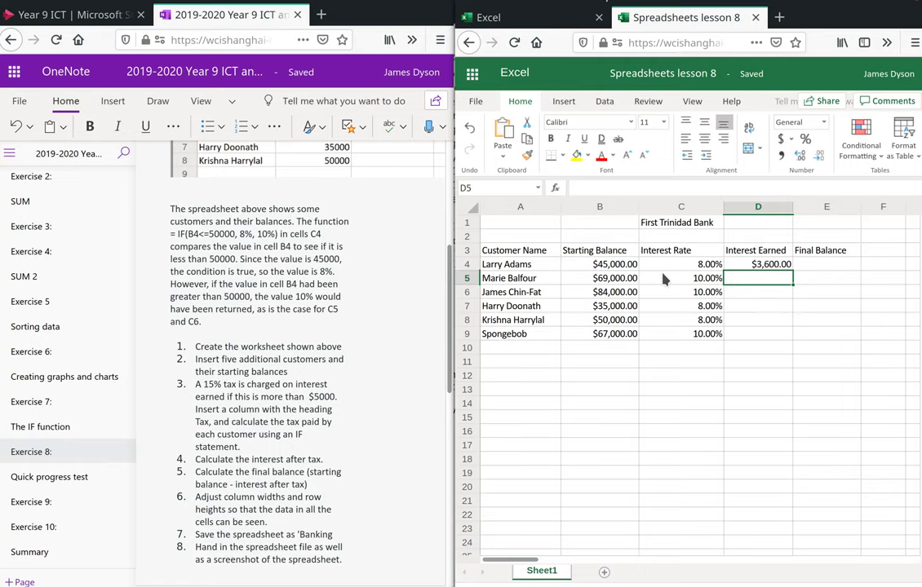
click(779, 264)
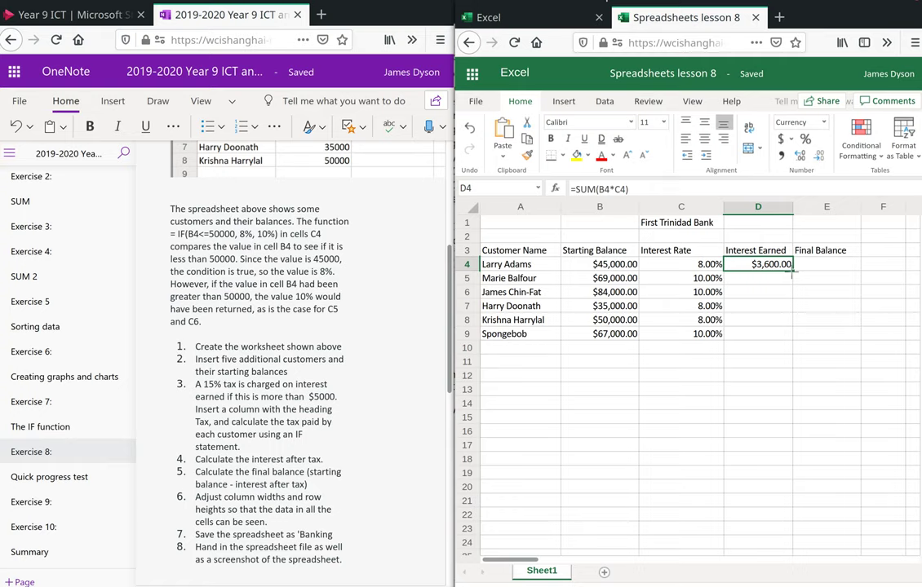
double_click(792, 277)
Calculate the Final Balance in E4 with =SUM(B4+D4).
key(Right)
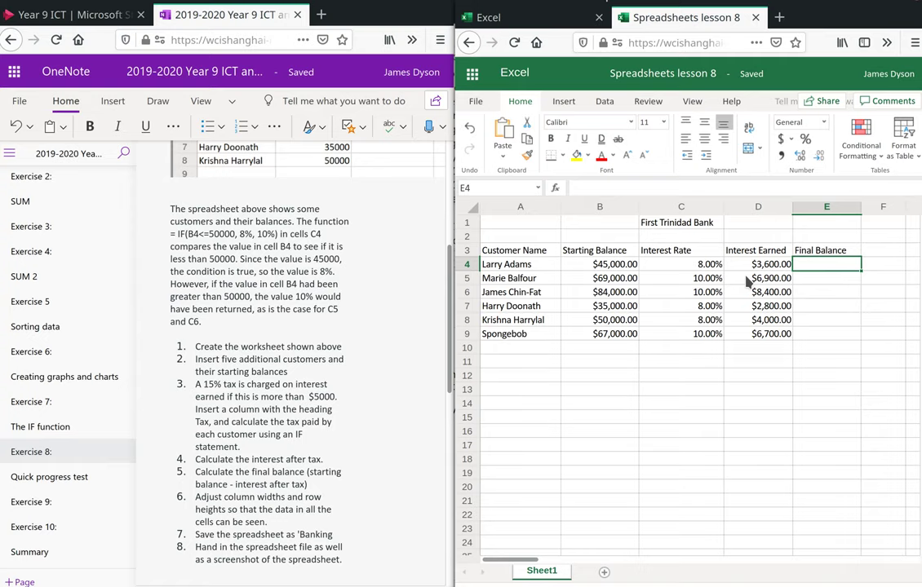
text(=sum)
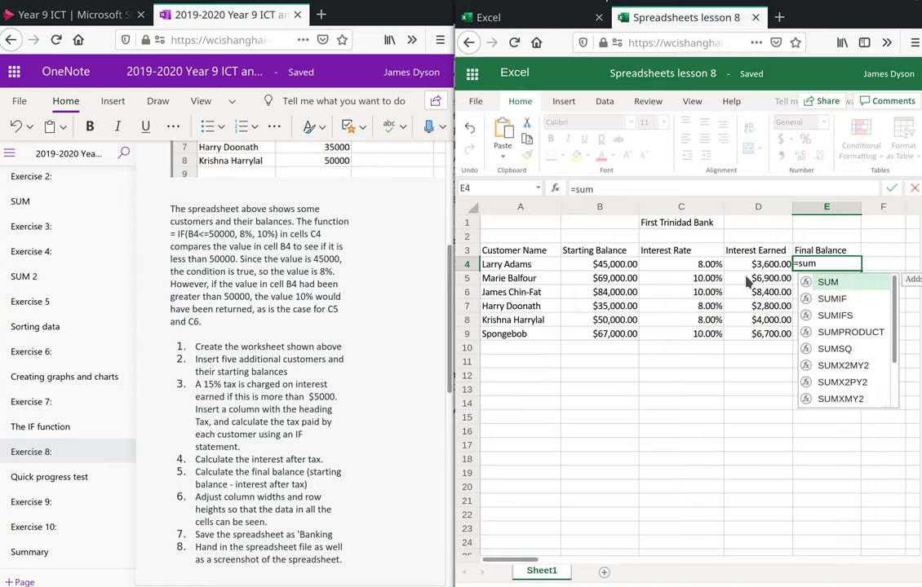
text(()
click(596, 269)
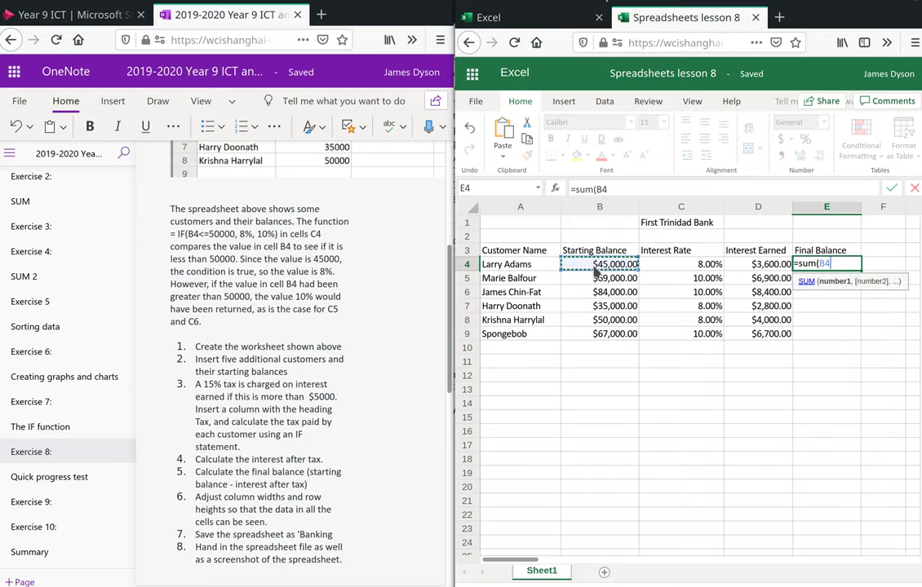
text(+)
click(749, 267)
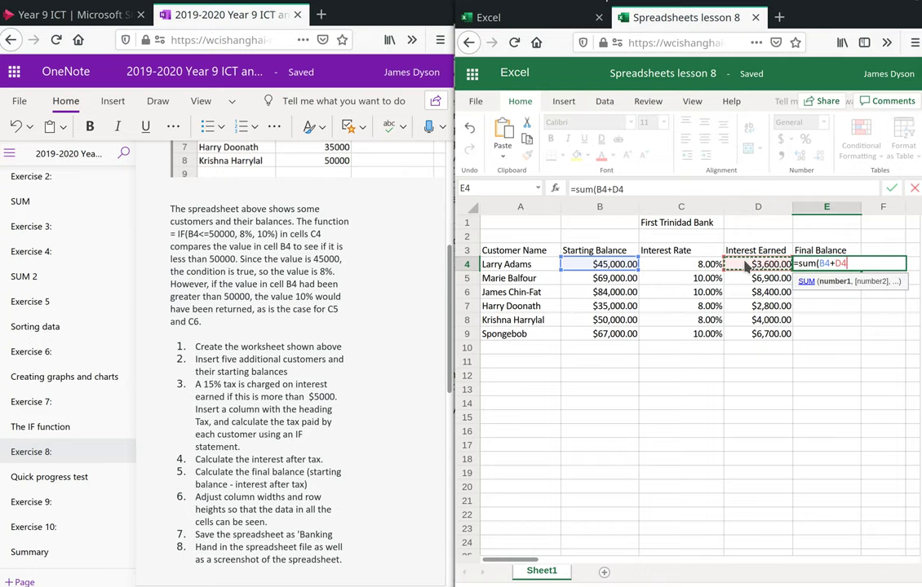
key(Return)
Fill the Final Balance formula from E4 down to E9.
click(848, 265)
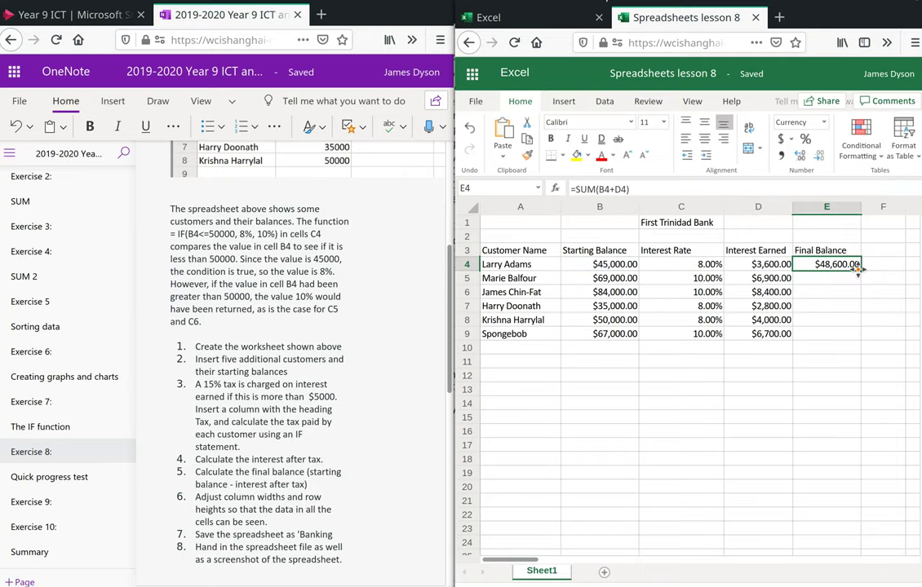
drag(858, 269, 827, 320)
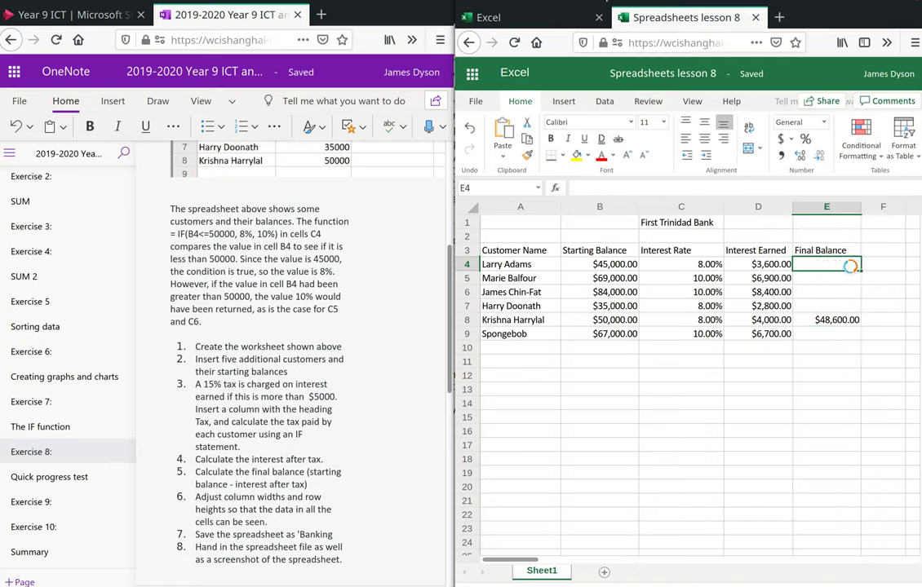
key(ctrl+z)
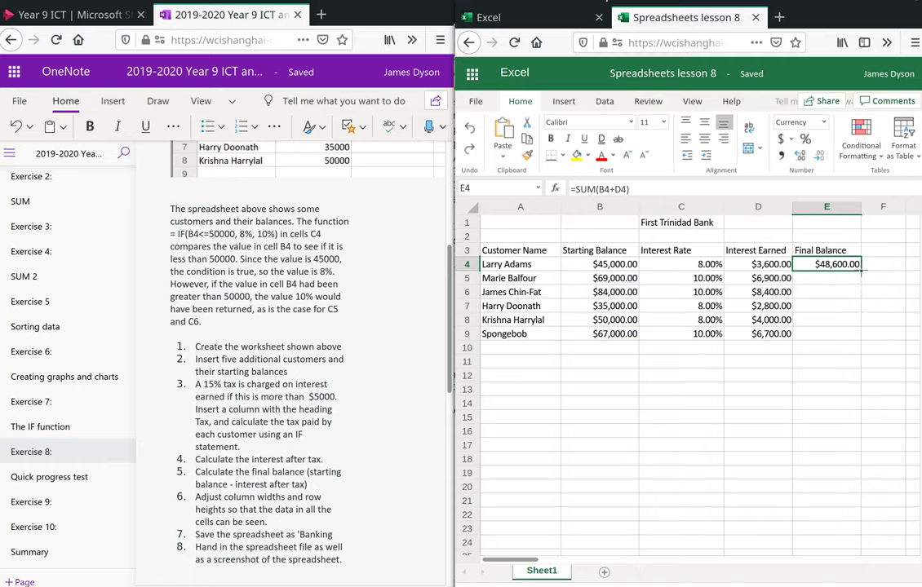
double_click(860, 274)
click(826, 375)
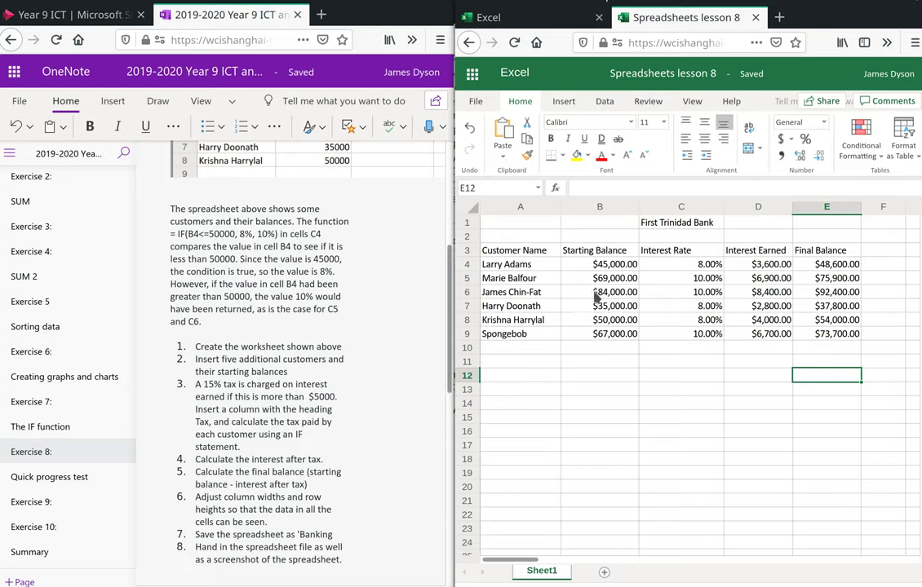
click(661, 292)
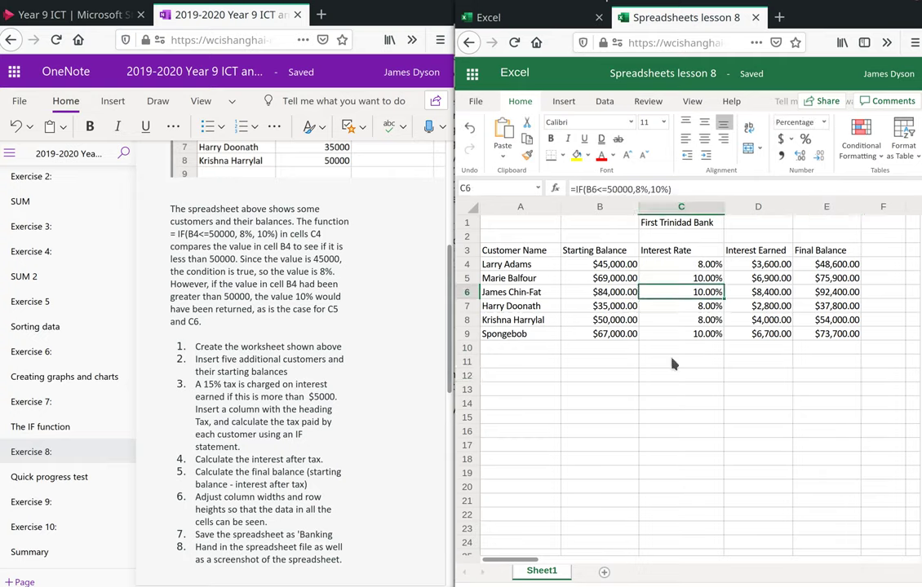
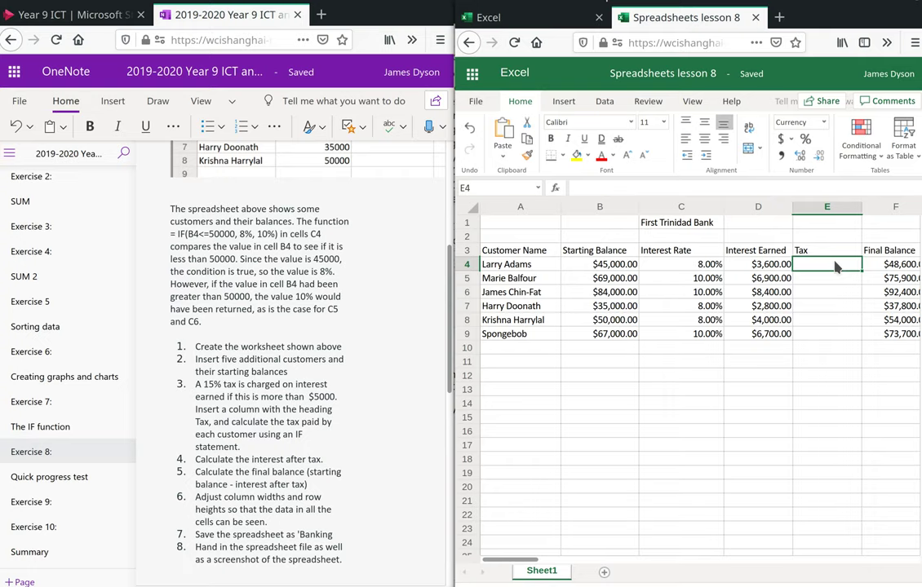
Calculate the Tax in E4 with =IF(D4>5000,D4*0.15,0) and fill the formula down to E9.
text(=if()
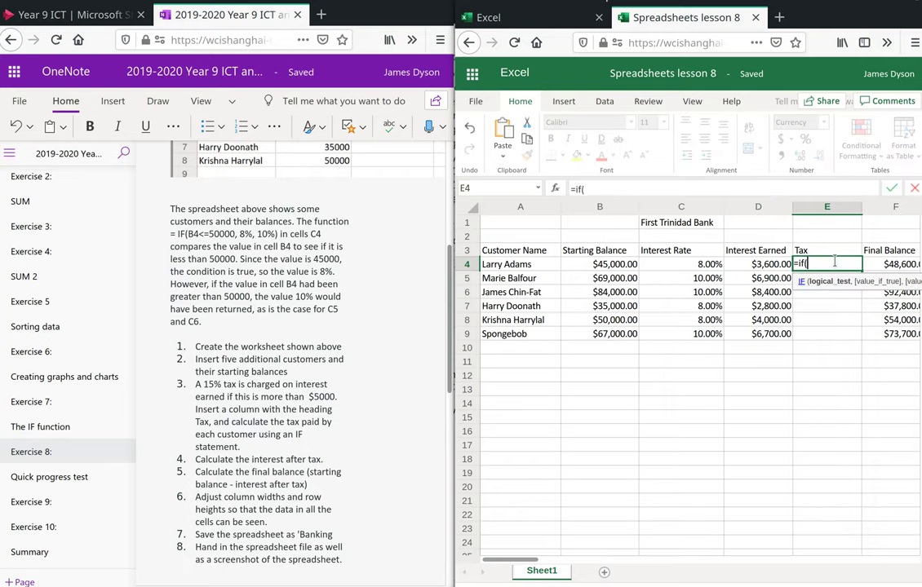
click(783, 265)
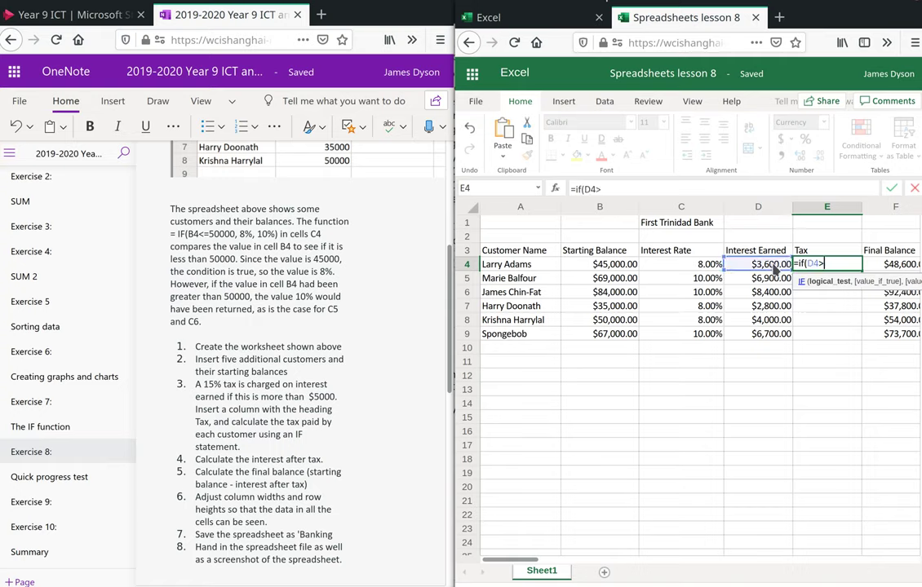
text(>5000,)
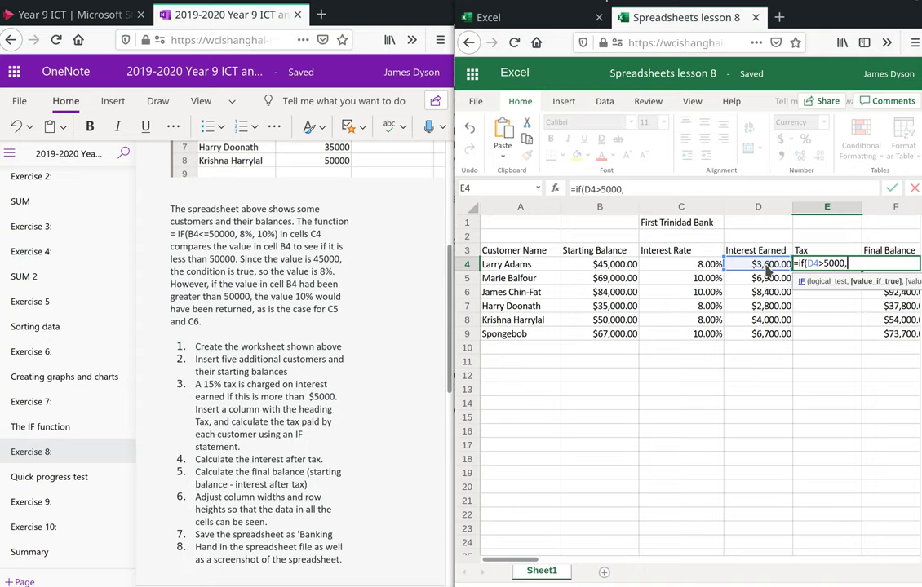
click(767, 268)
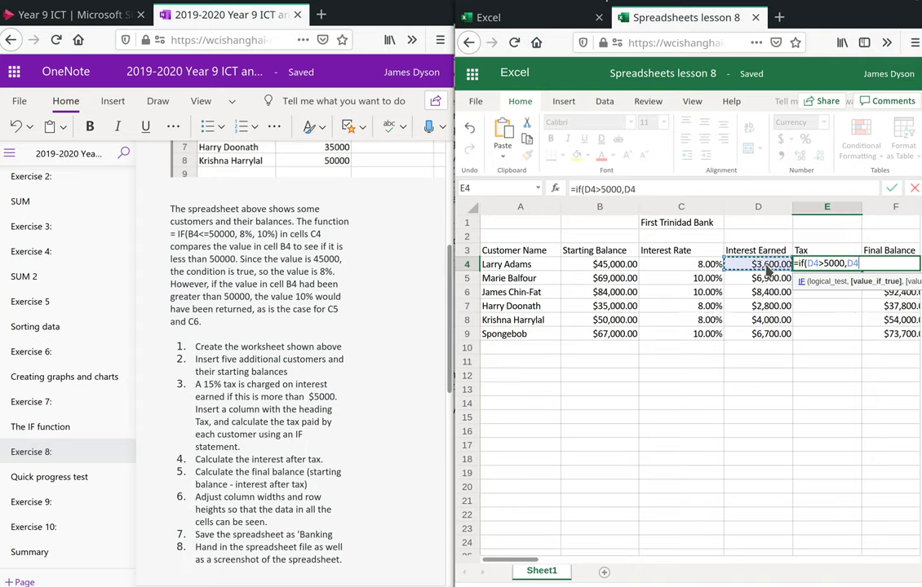
text(*0.1)
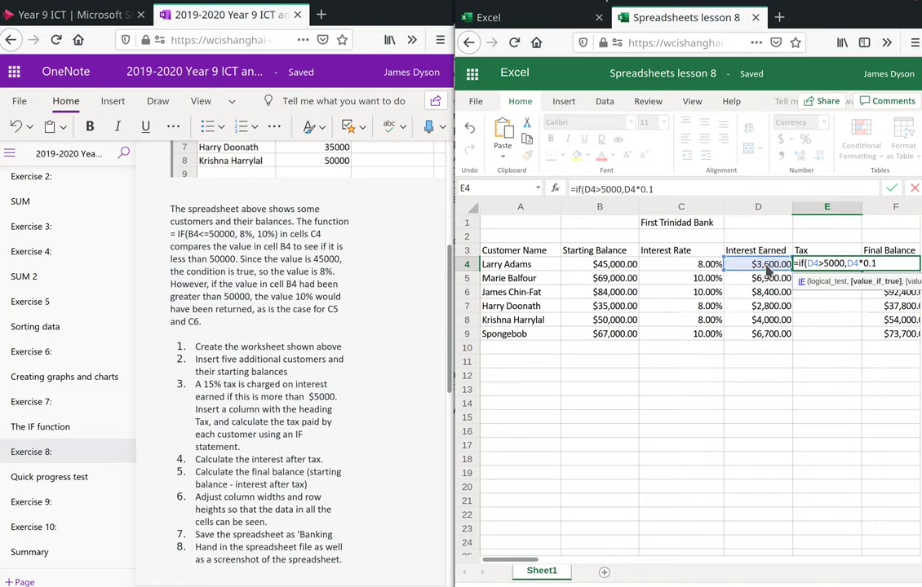
text(5,)
text(0))
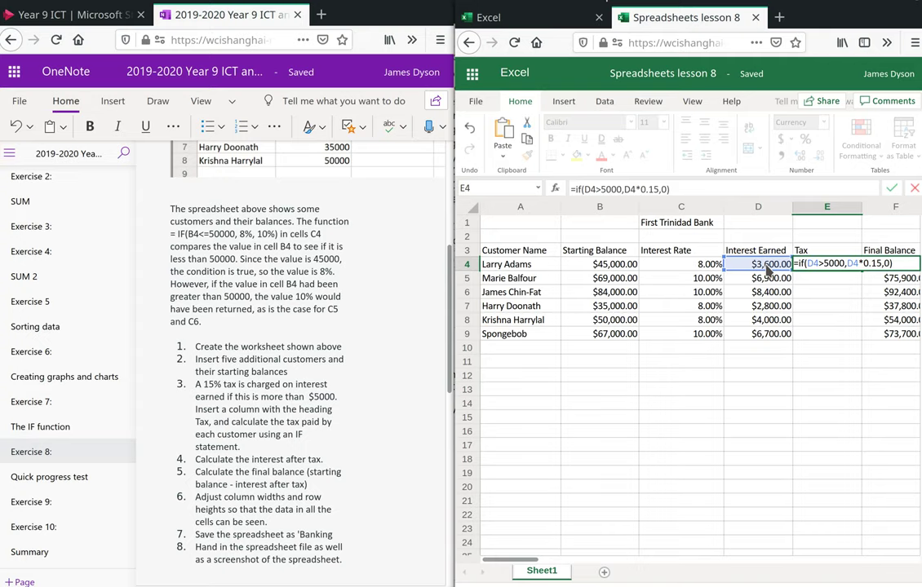
key(Return)
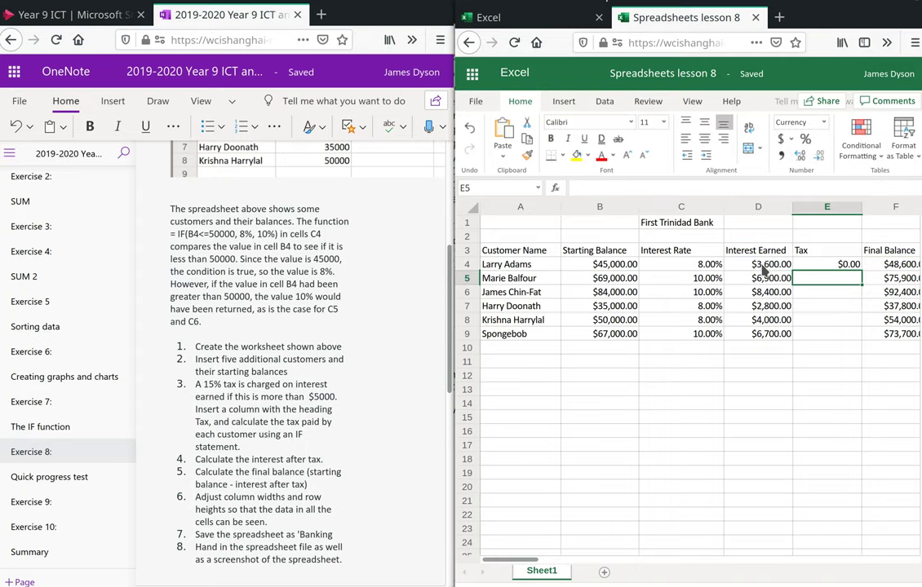
key(Up)
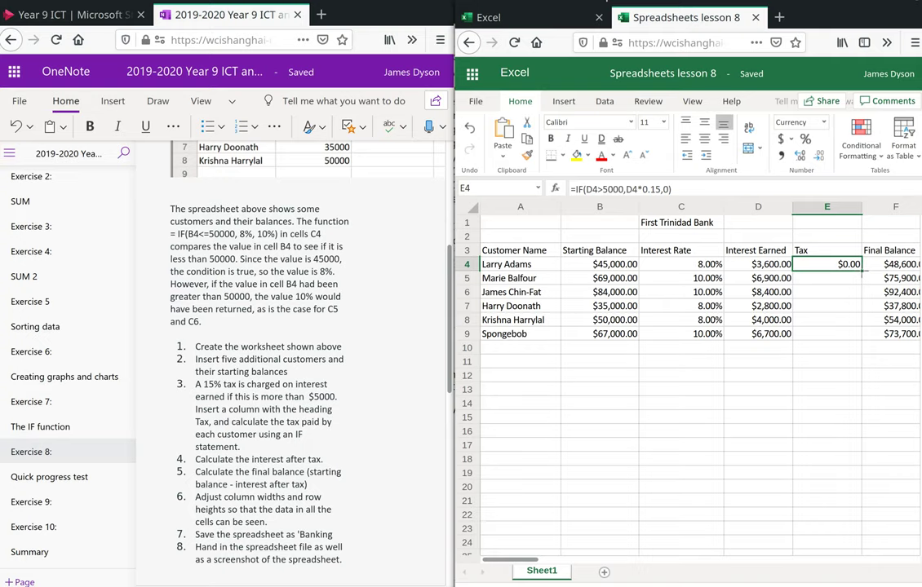
double_click(861, 272)
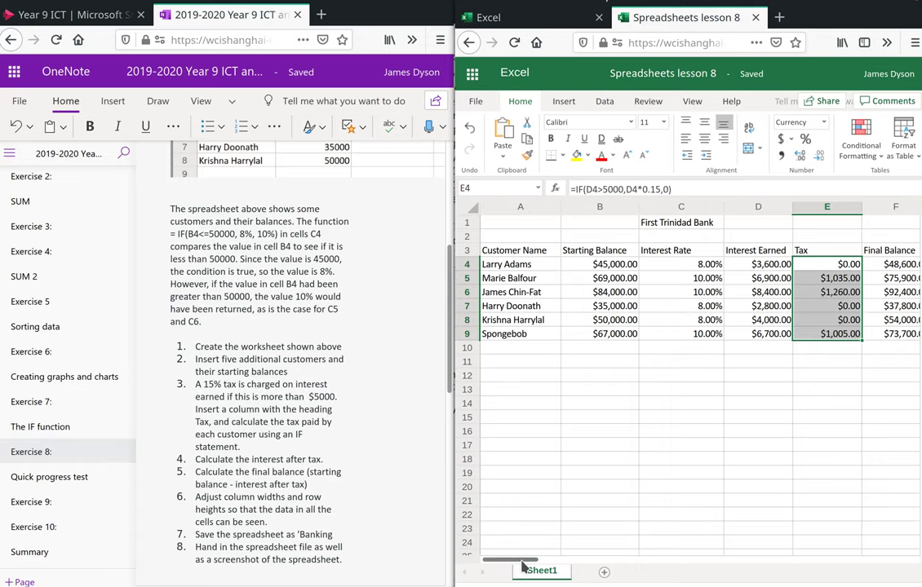
Subtract the tax in the Final Balance formula in F4 by changing it to =SUM(B4+D4-E4).
drag(523, 566, 543, 565)
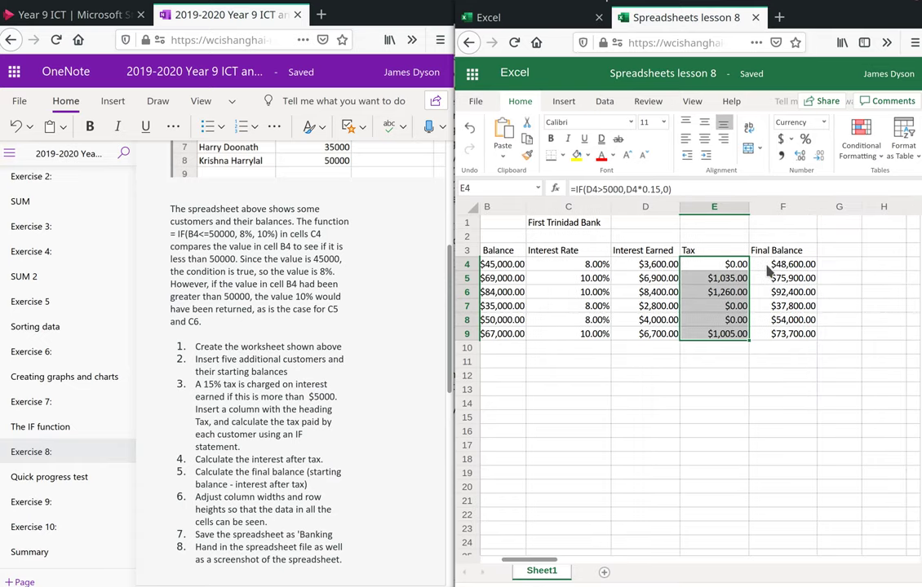
click(768, 267)
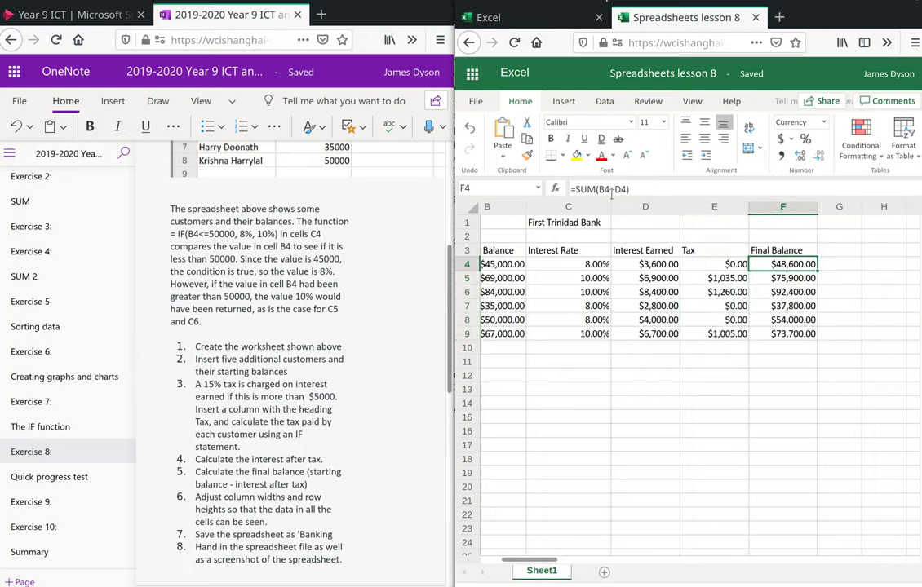
click(611, 190)
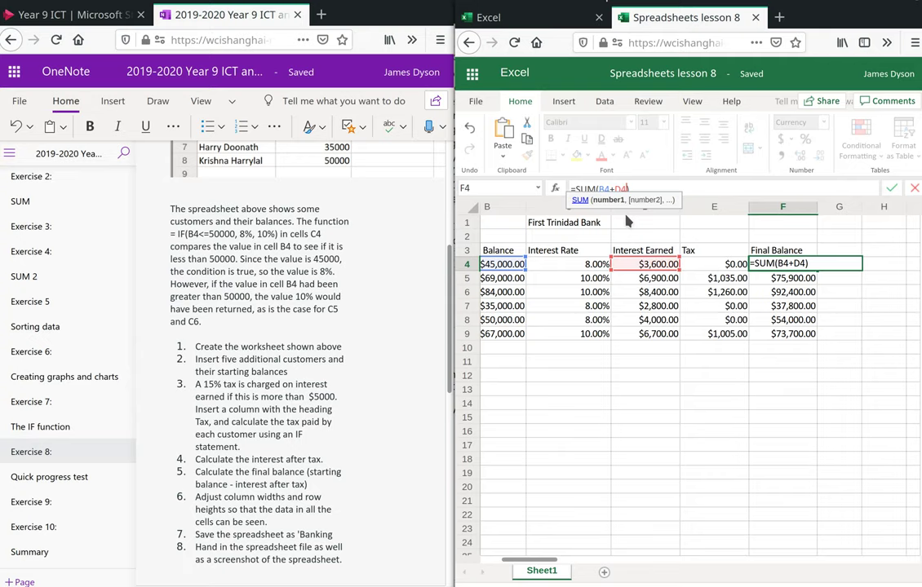
text(-)
click(709, 250)
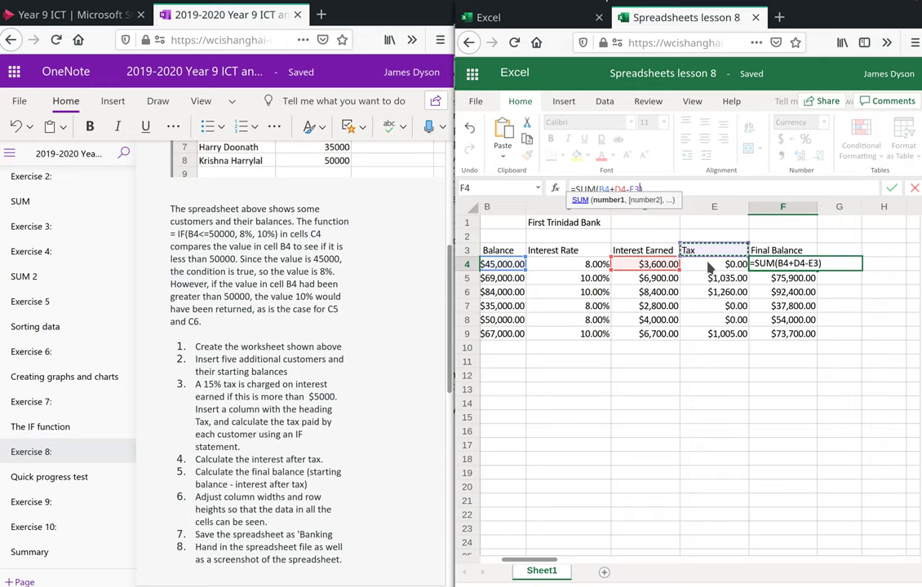
click(709, 267)
key(Return)
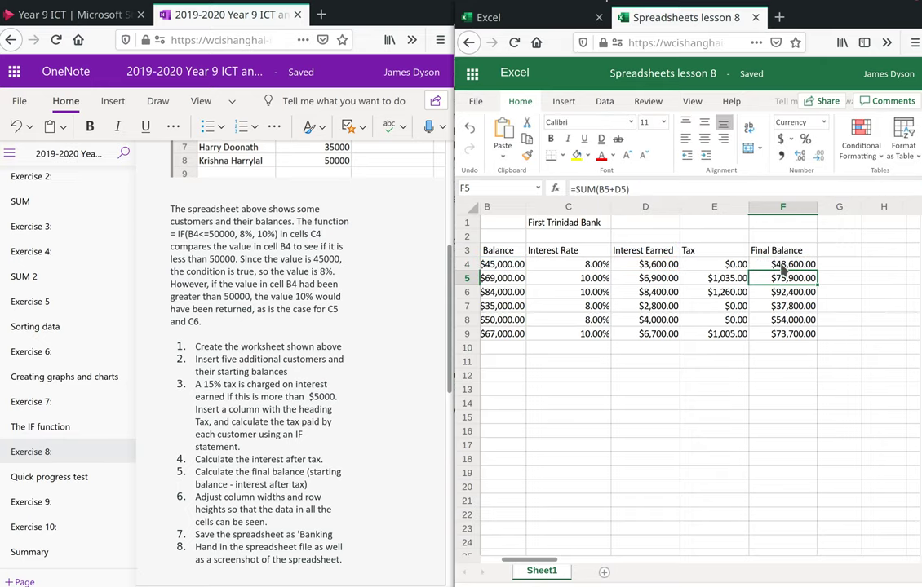
Fill the updated Final Balance formula from F4 down to F9.
drag(781, 266, 783, 334)
key(ctrl+d)
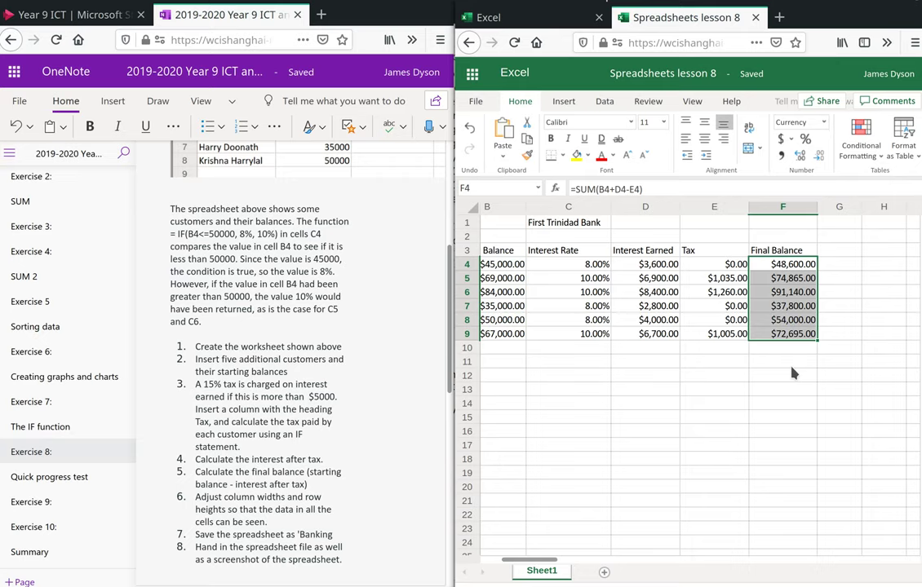
click(783, 362)
Read the remaining Exercise 8 instructions and look through the spreadsheet's commands for a way to show formulas.
scroll(277, 497, down, 1)
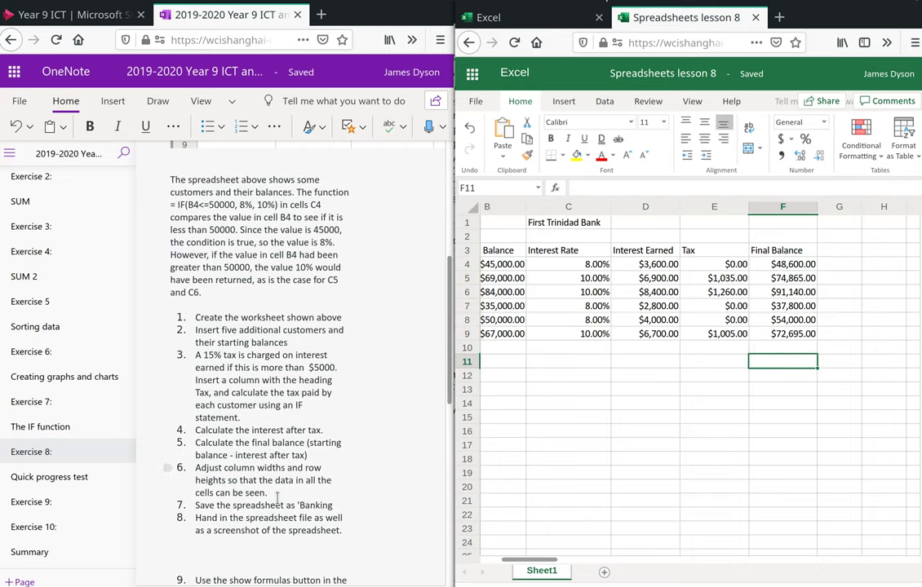
scroll(278, 496, down, 1)
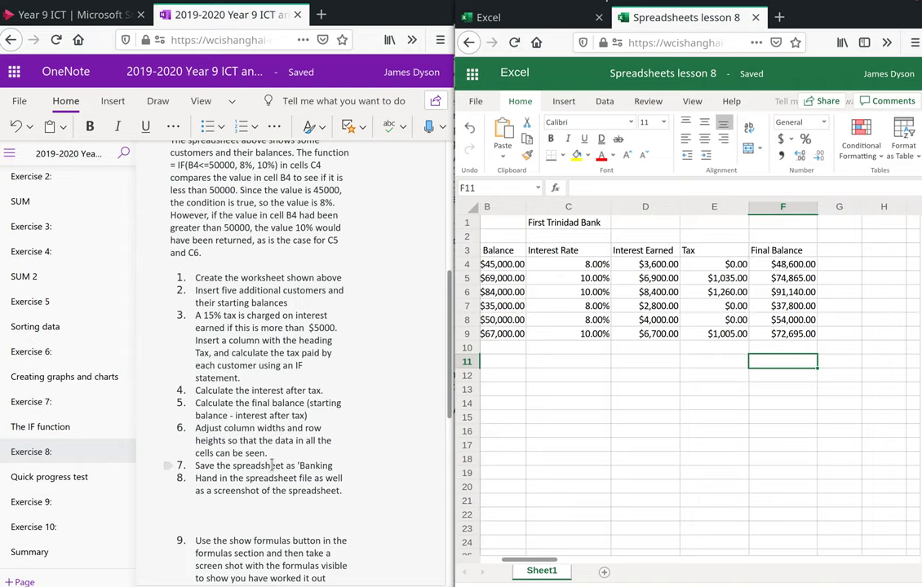
scroll(272, 465, down, 8)
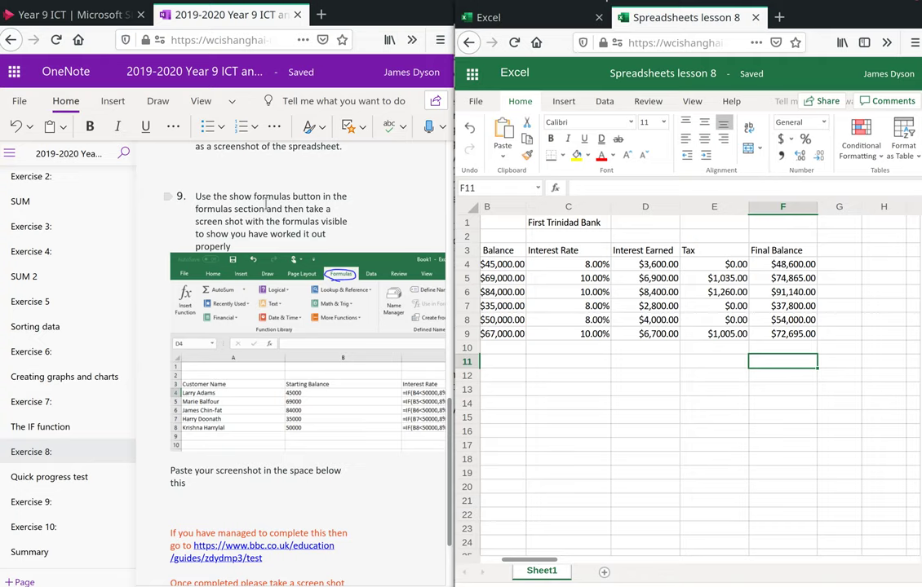
drag(534, 561, 516, 561)
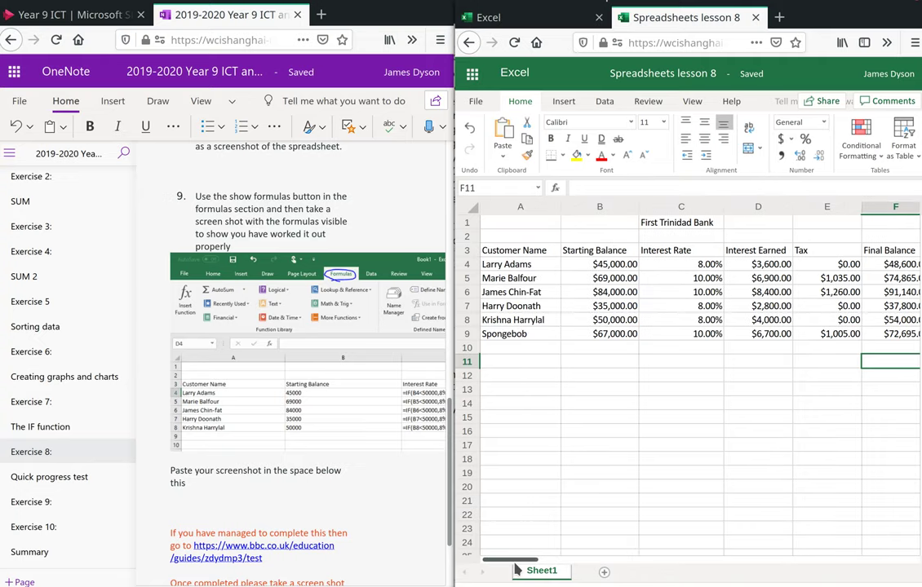
double_click(897, 4)
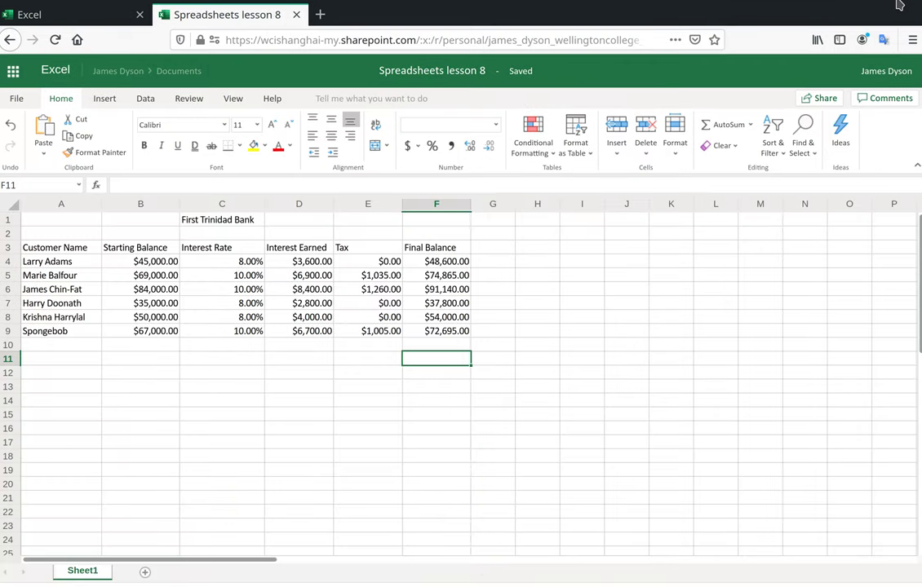
double_click(897, 4)
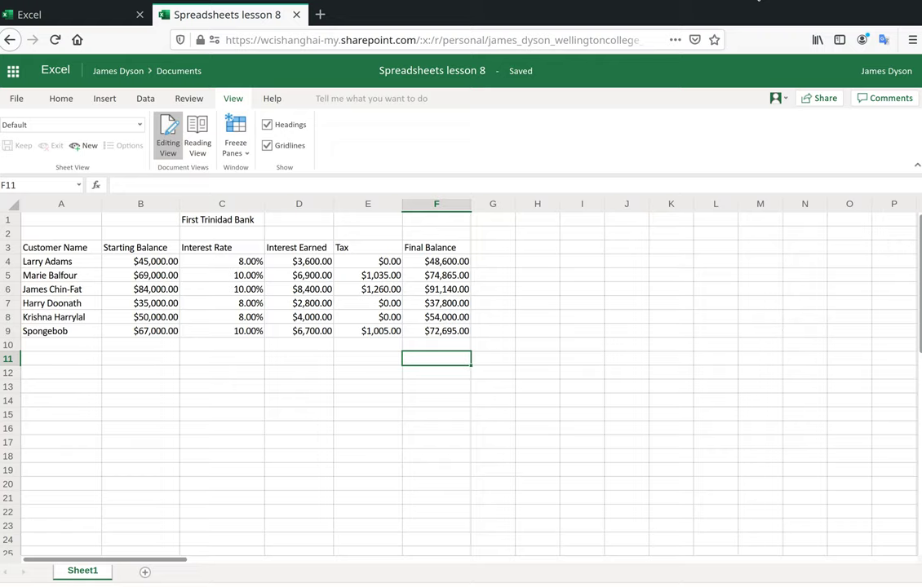
click(189, 98)
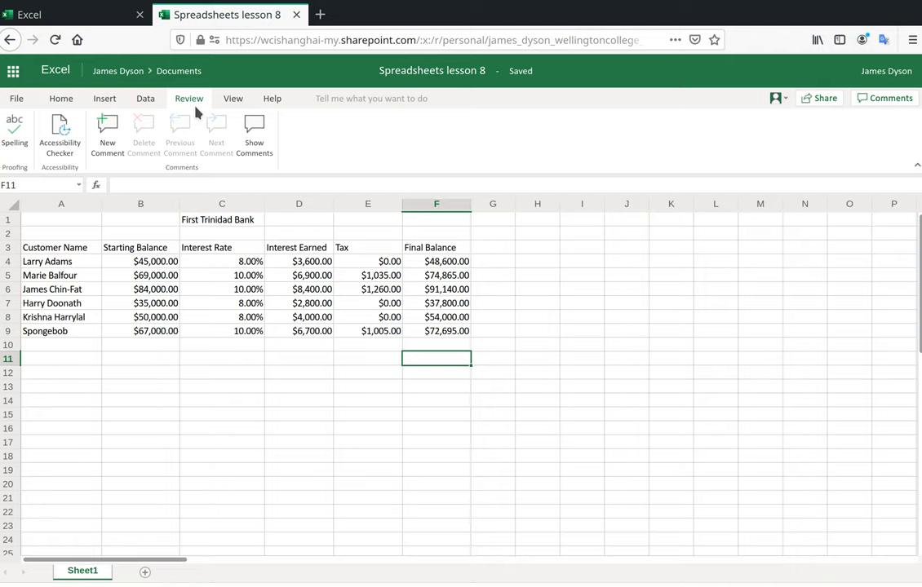
click(62, 99)
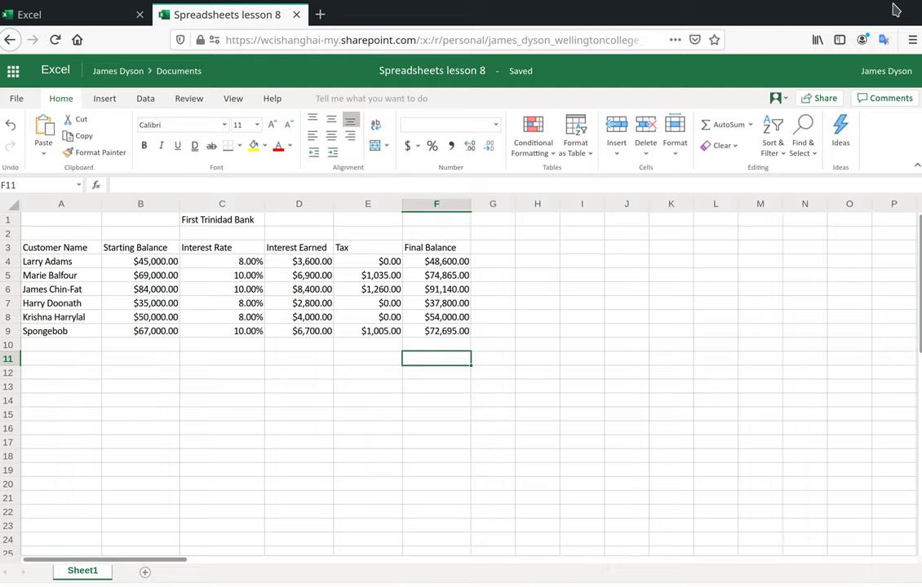
drag(895, 10, 921, 12)
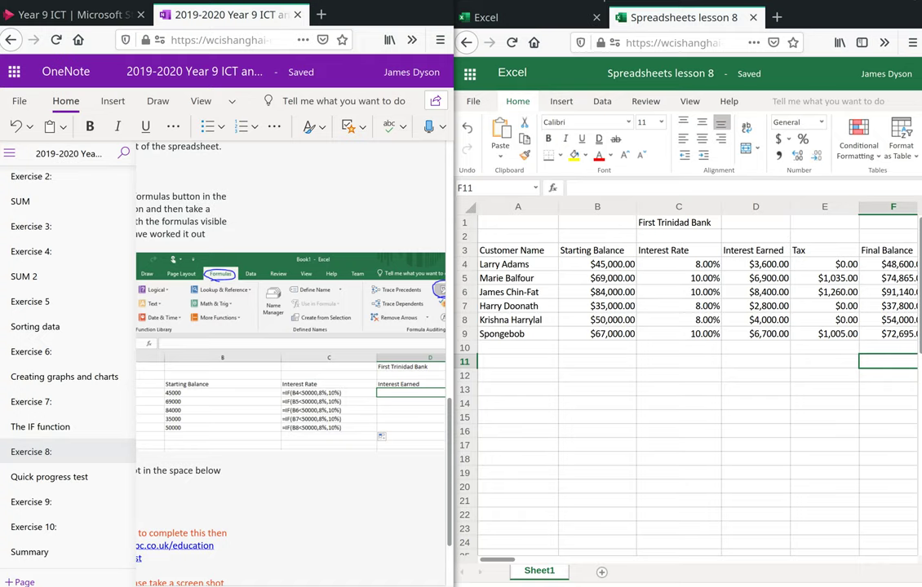
Examine the example screenshot of the Show Formulas command and inspect the Tax formula in E4.
scroll(423, 295, right, 1)
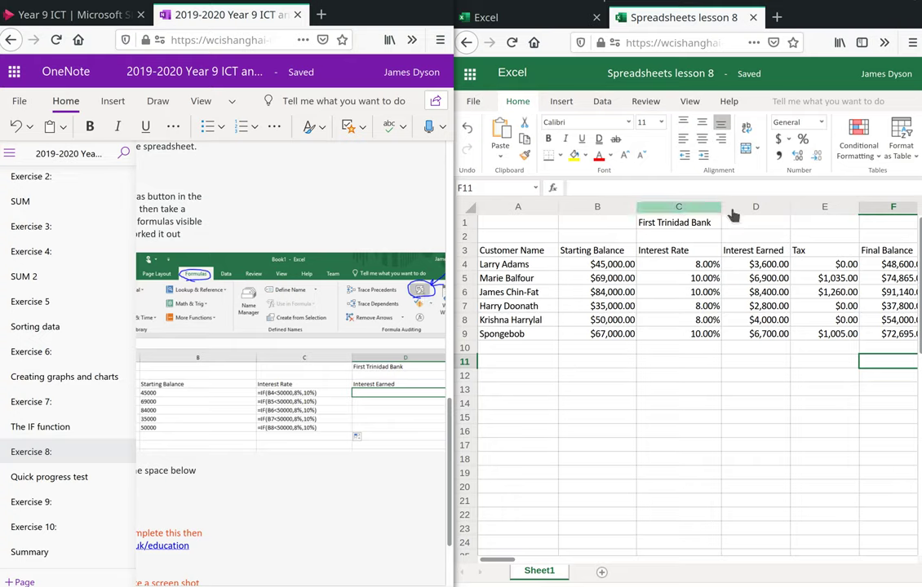
click(824, 264)
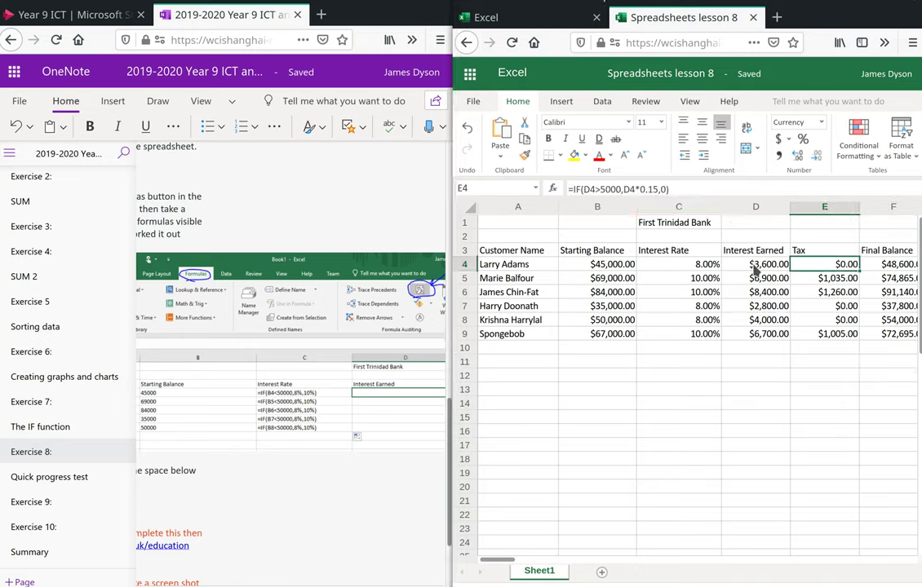